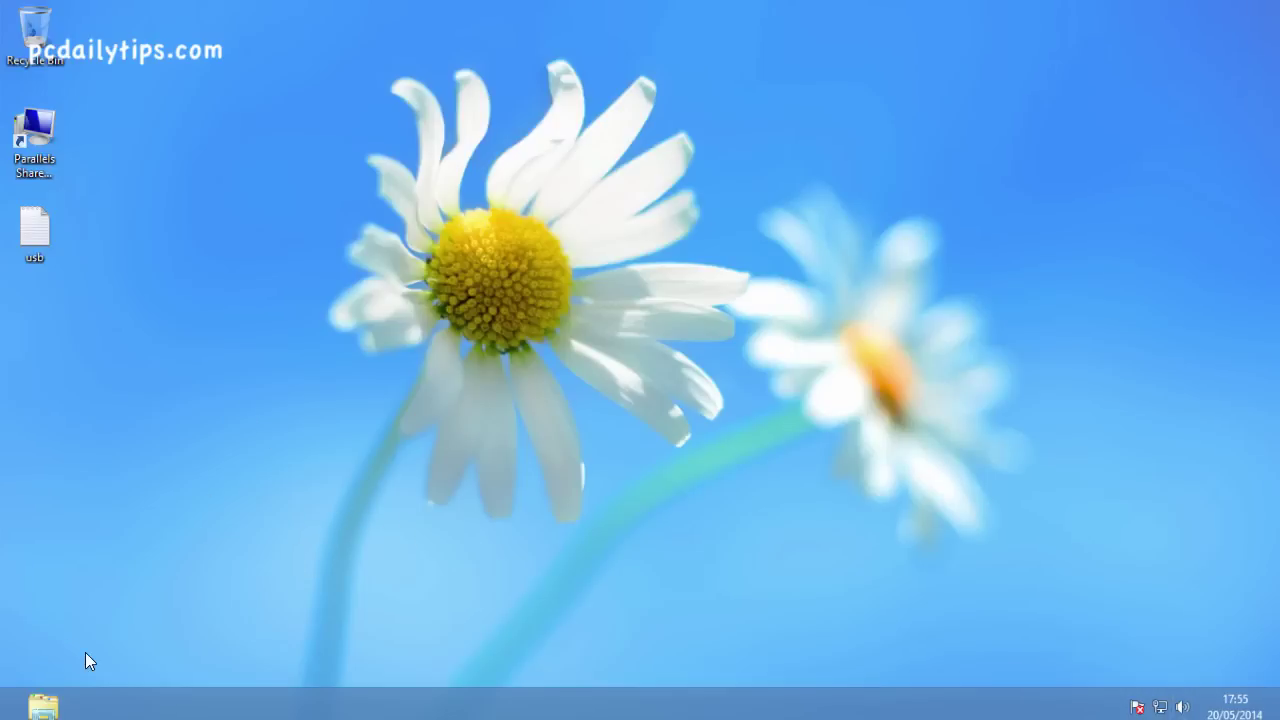
# - Launch the Store app from Start, then close it
pyautogui.press('super')
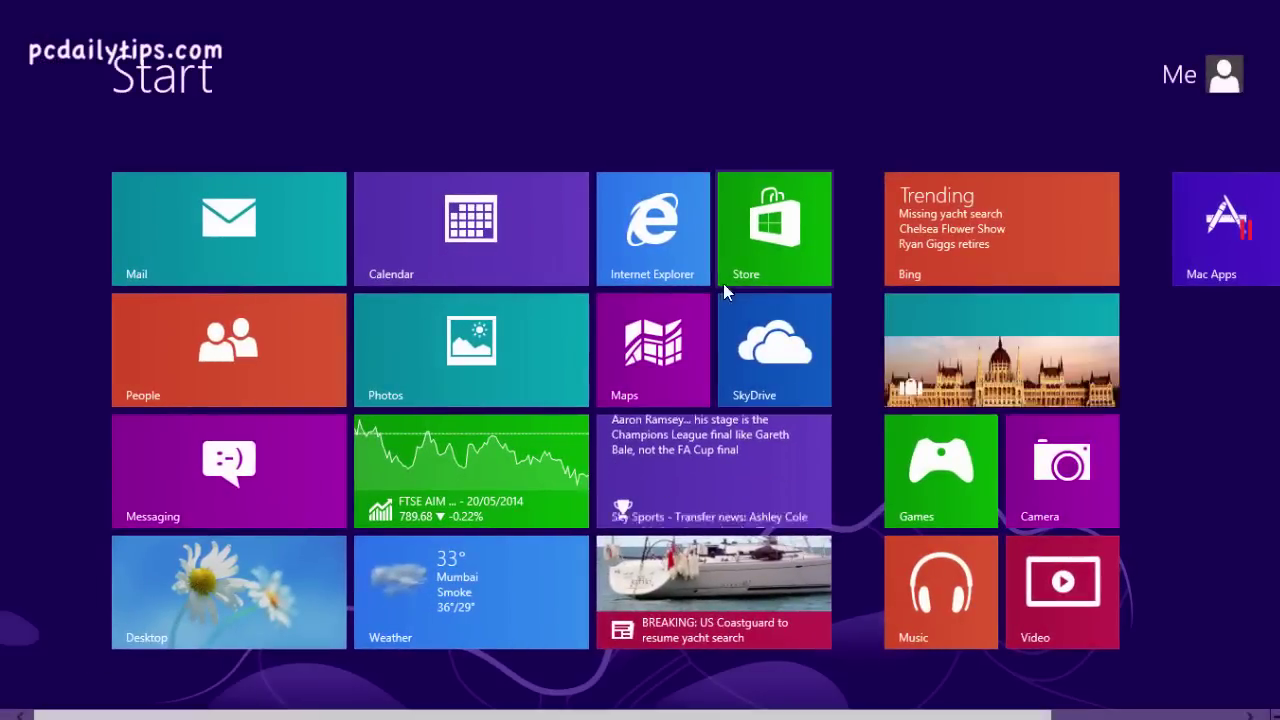
pyautogui.click(761, 248)
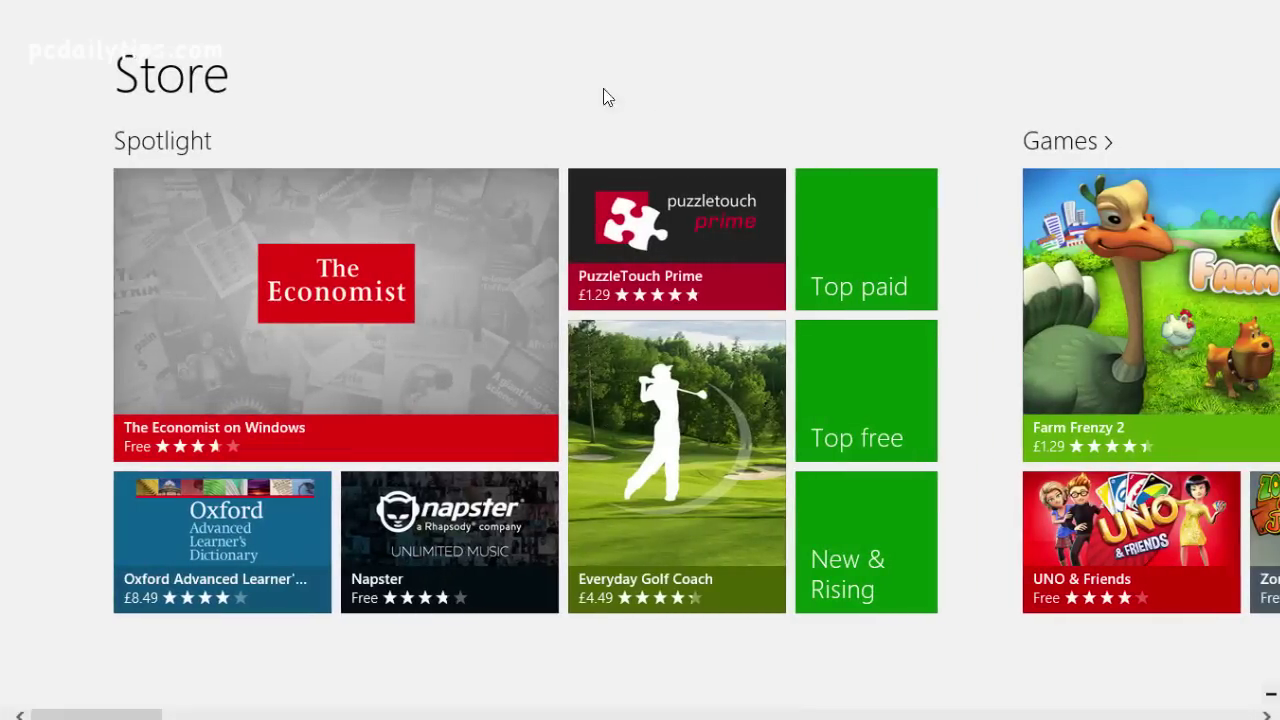
pyautogui.scroll(-5, 995, 205)
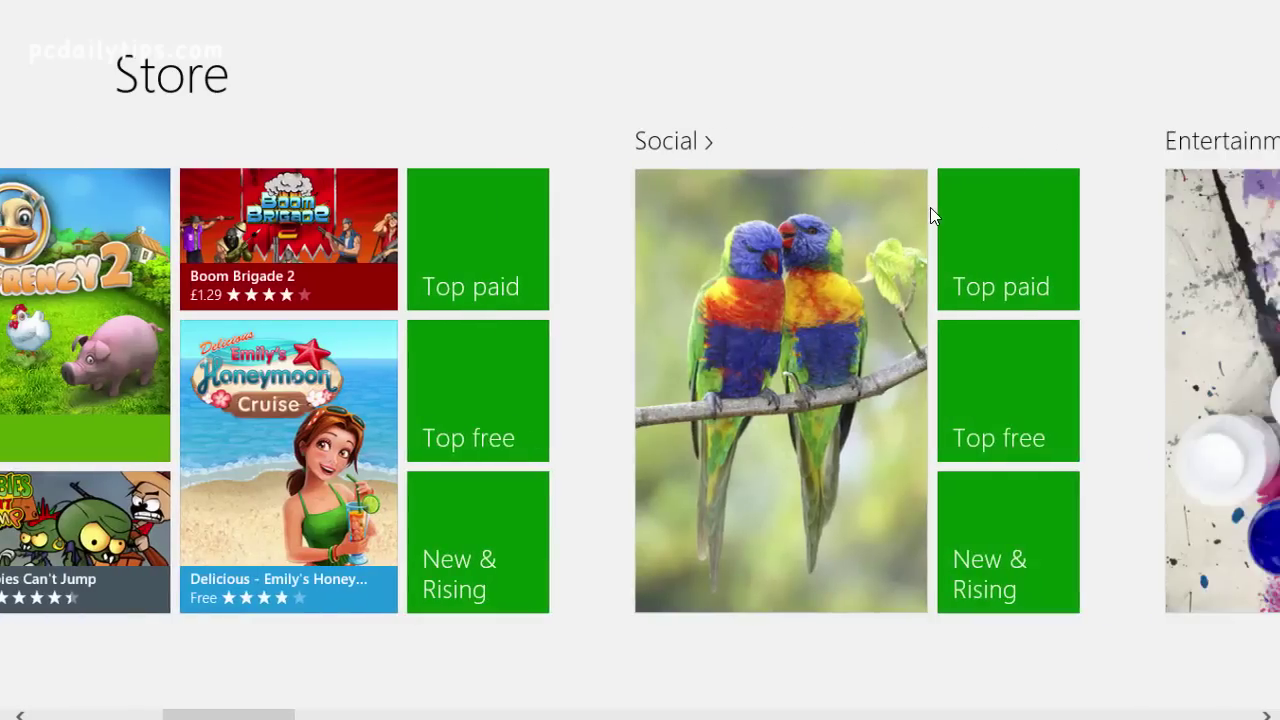
pyautogui.scroll(10, 930, 208)
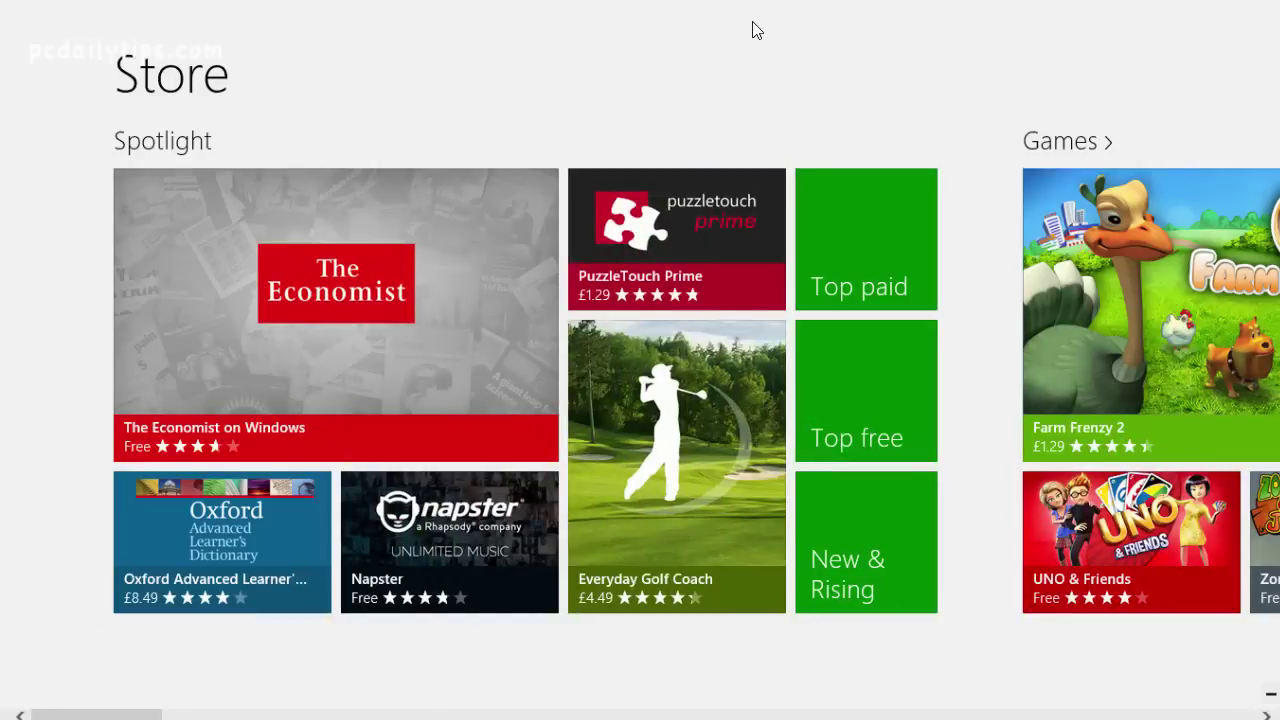
pyautogui.click(12, 25)
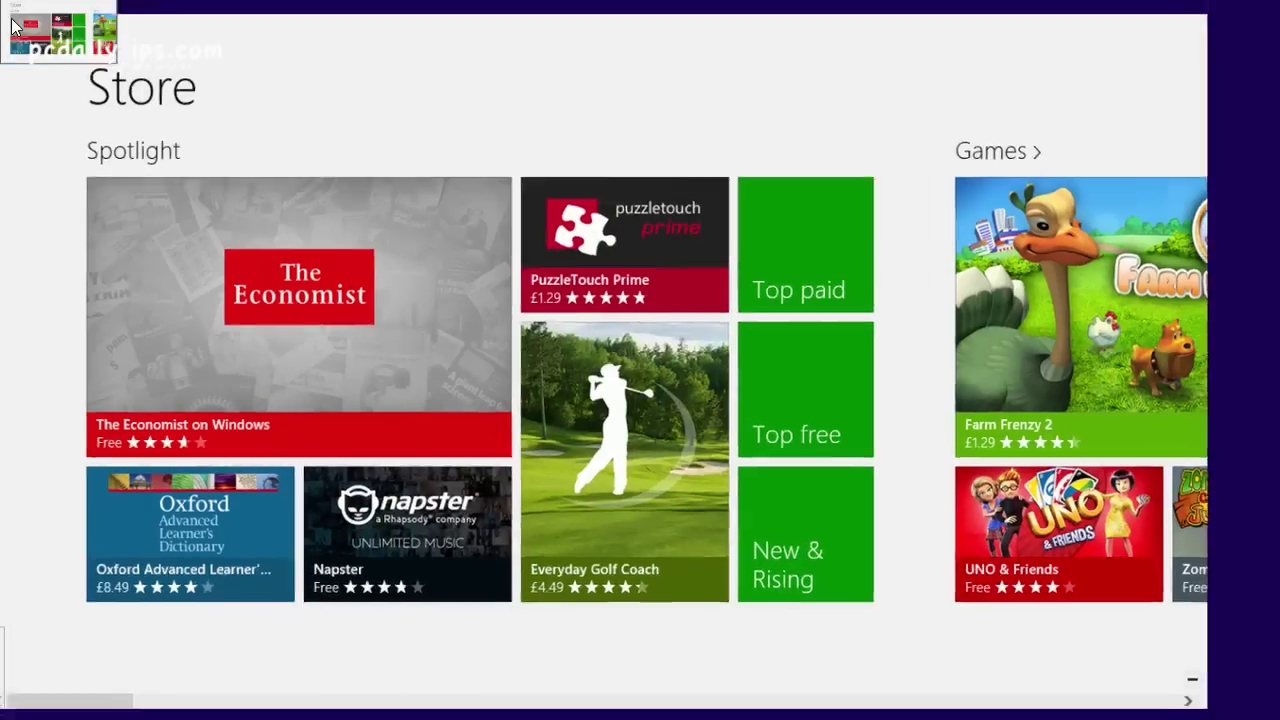
pyautogui.rightClick(15, 25)
pyautogui.click(60, 31)
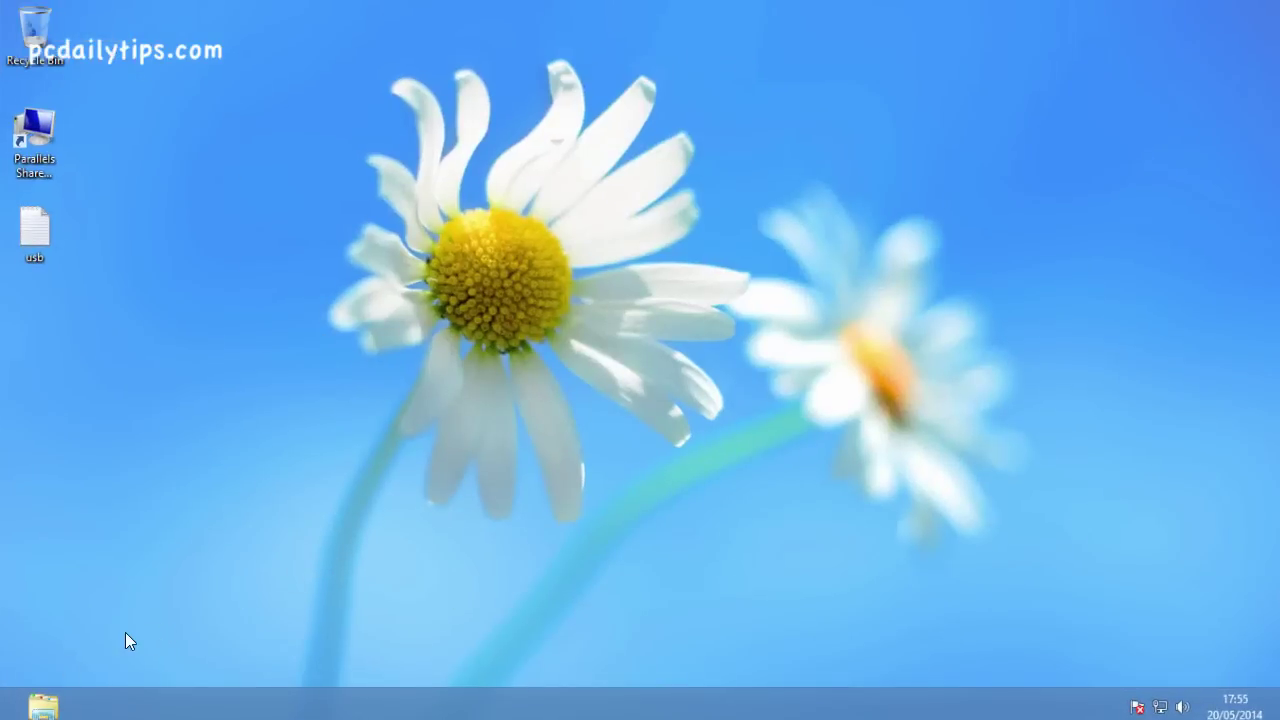
# - In Internet Explorer, load the frequent Windows upgrade-with-product-key page and scroll to its Install buttons
pyautogui.press('super')
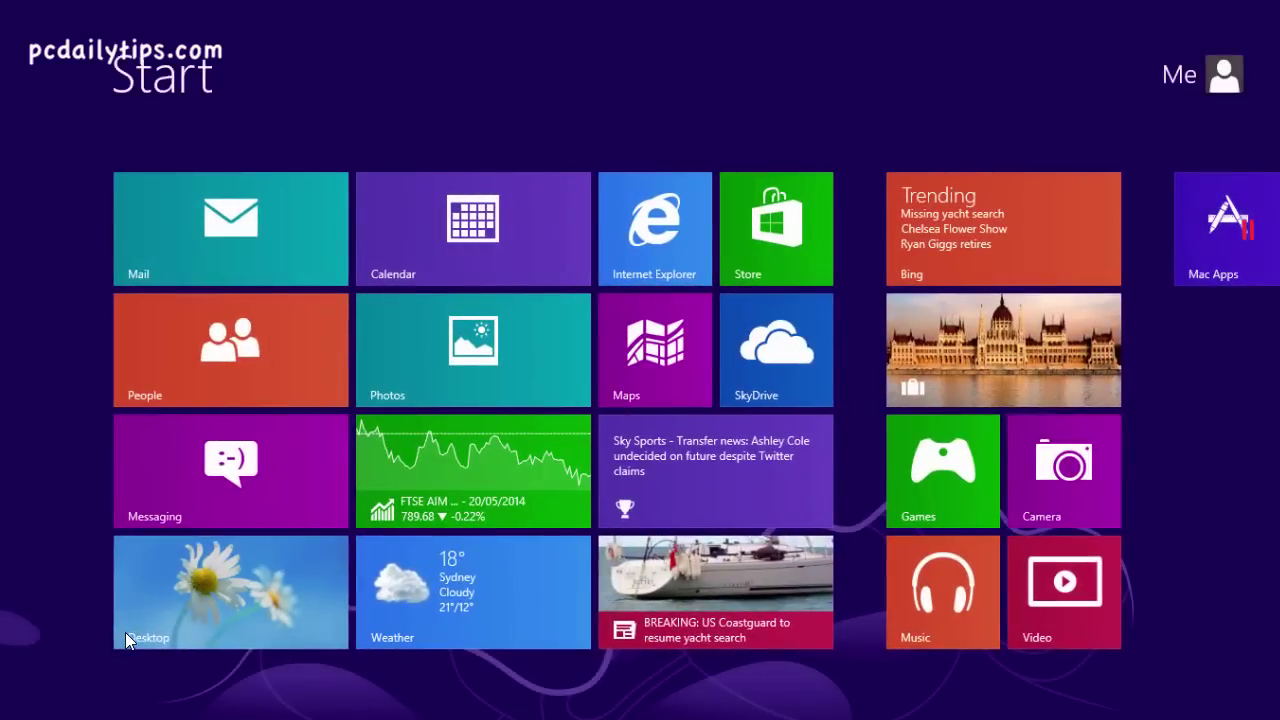
pyautogui.click(639, 237)
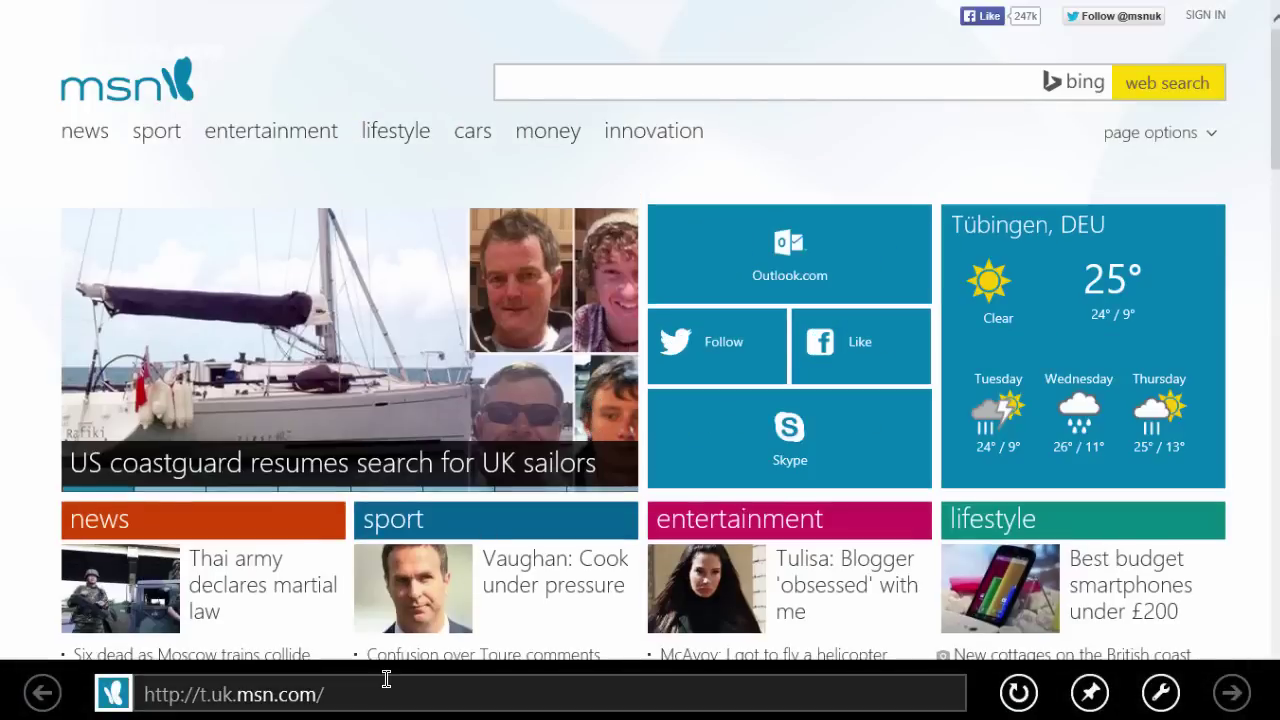
pyautogui.click(386, 679)
pyautogui.rightClick(190, 692)
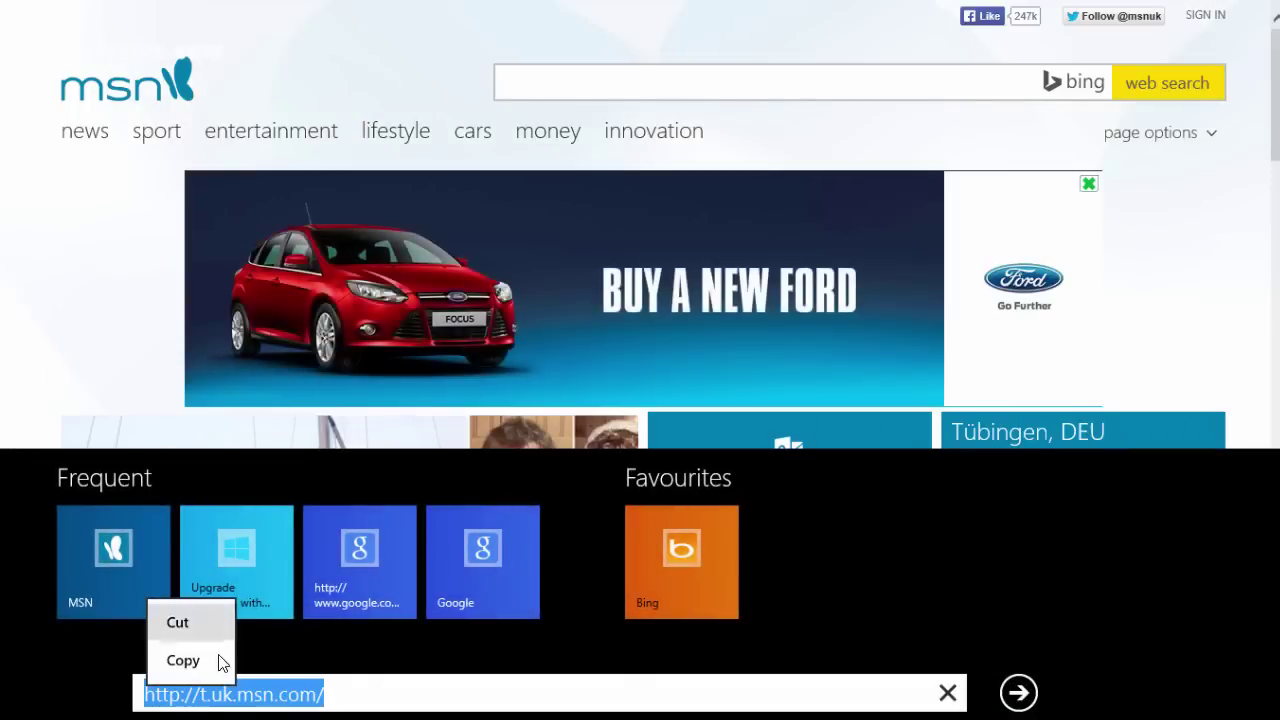
pyautogui.click(238, 566)
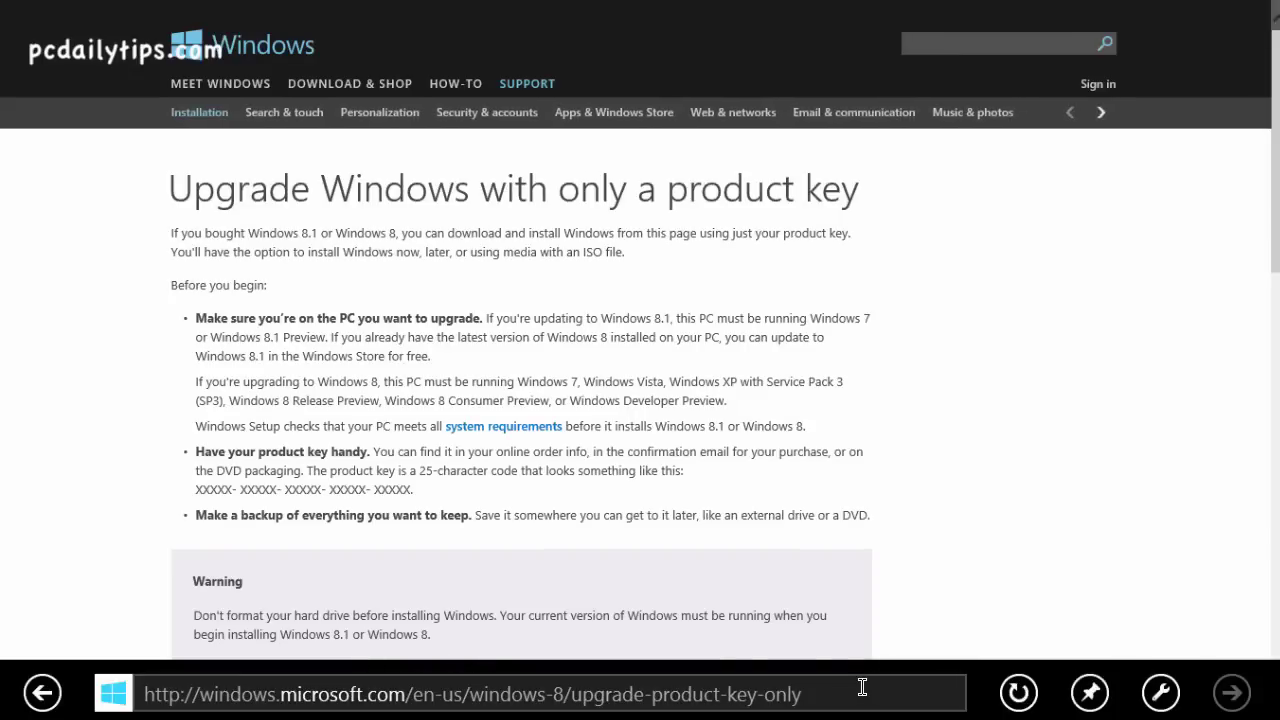
pyautogui.click(854, 688)
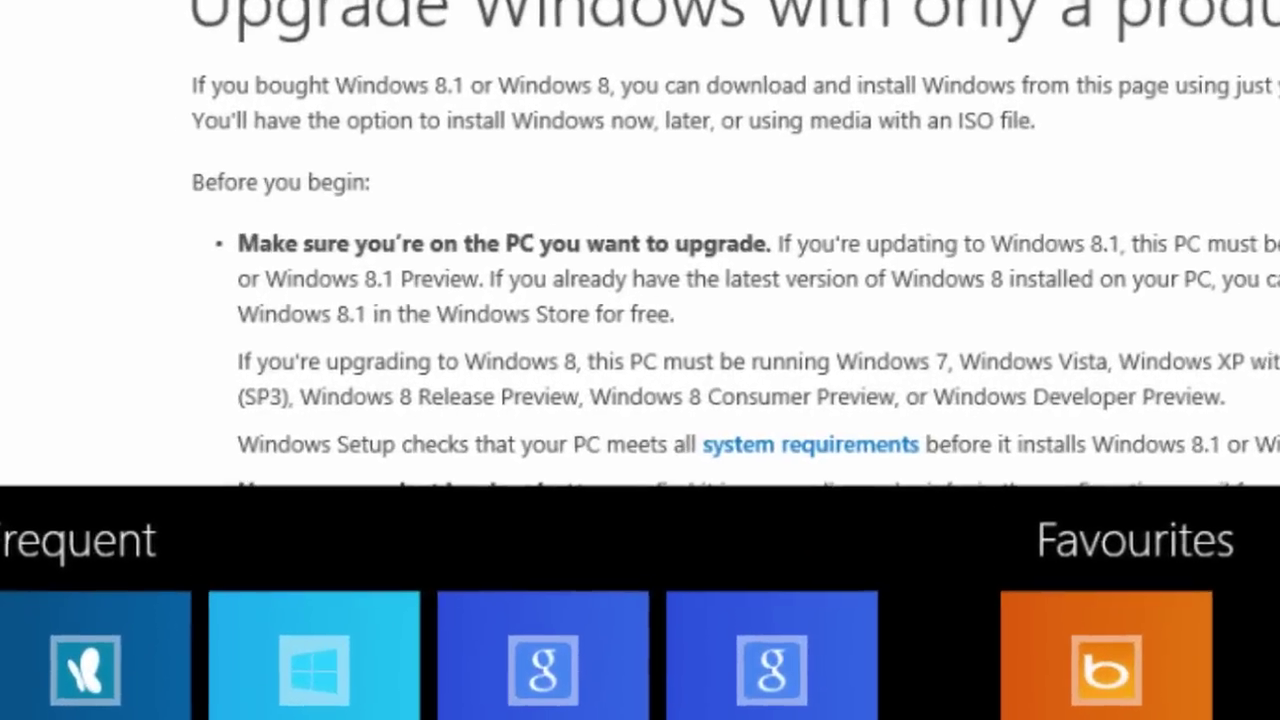
pyautogui.press('Escape')
pyautogui.scroll(-6, 1153, 272)
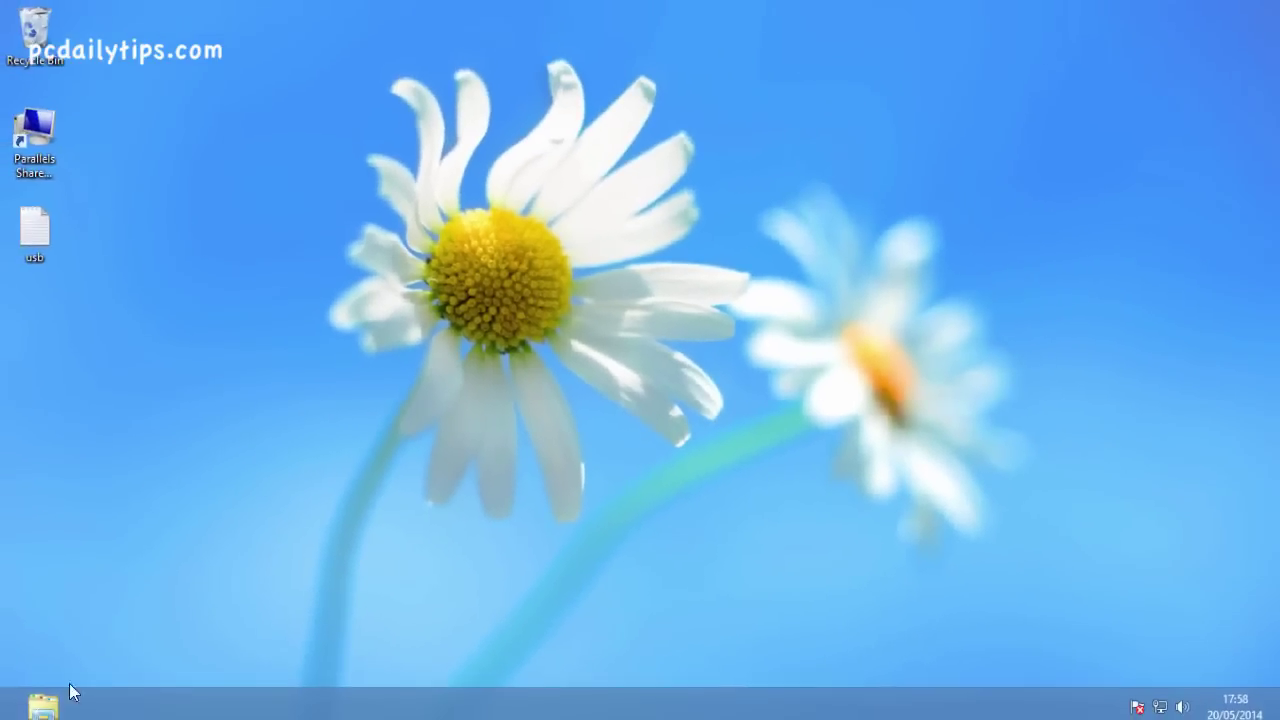
# - Run WindowsSetupBox from the Downloads folder and grant it administrator permission
pyautogui.click(44, 708)
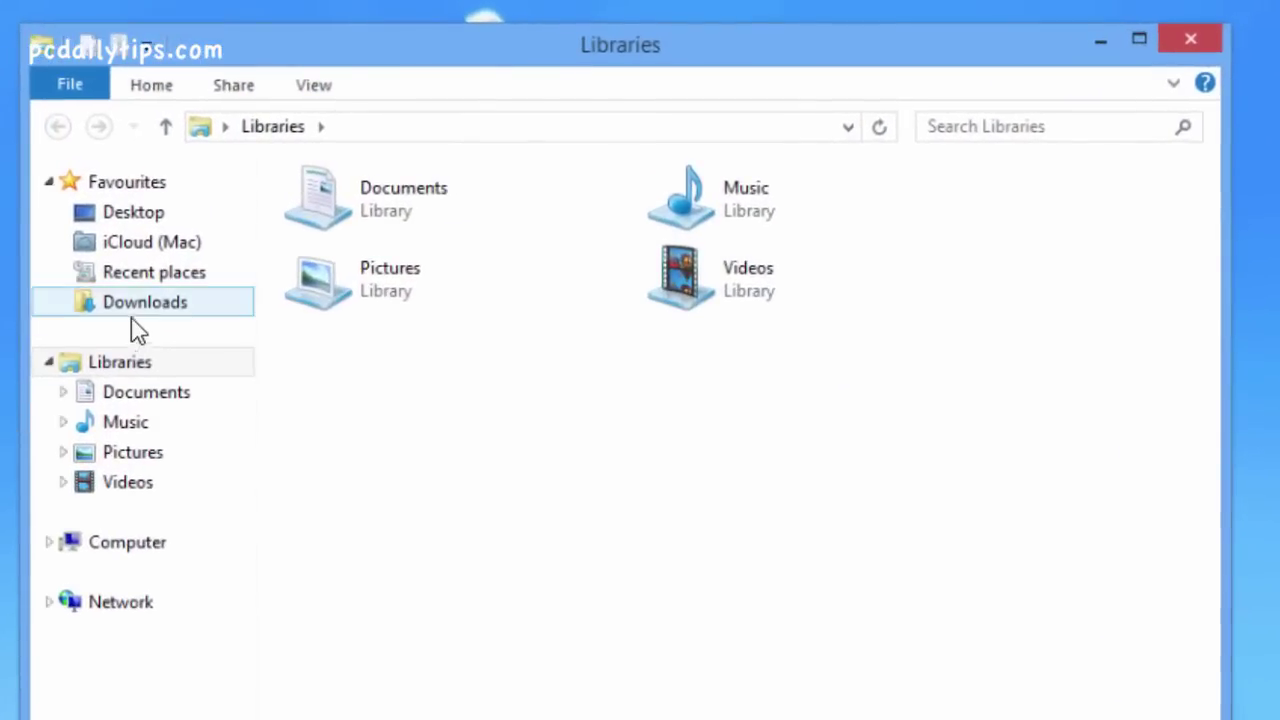
pyautogui.click(140, 302)
pyautogui.click(393, 225)
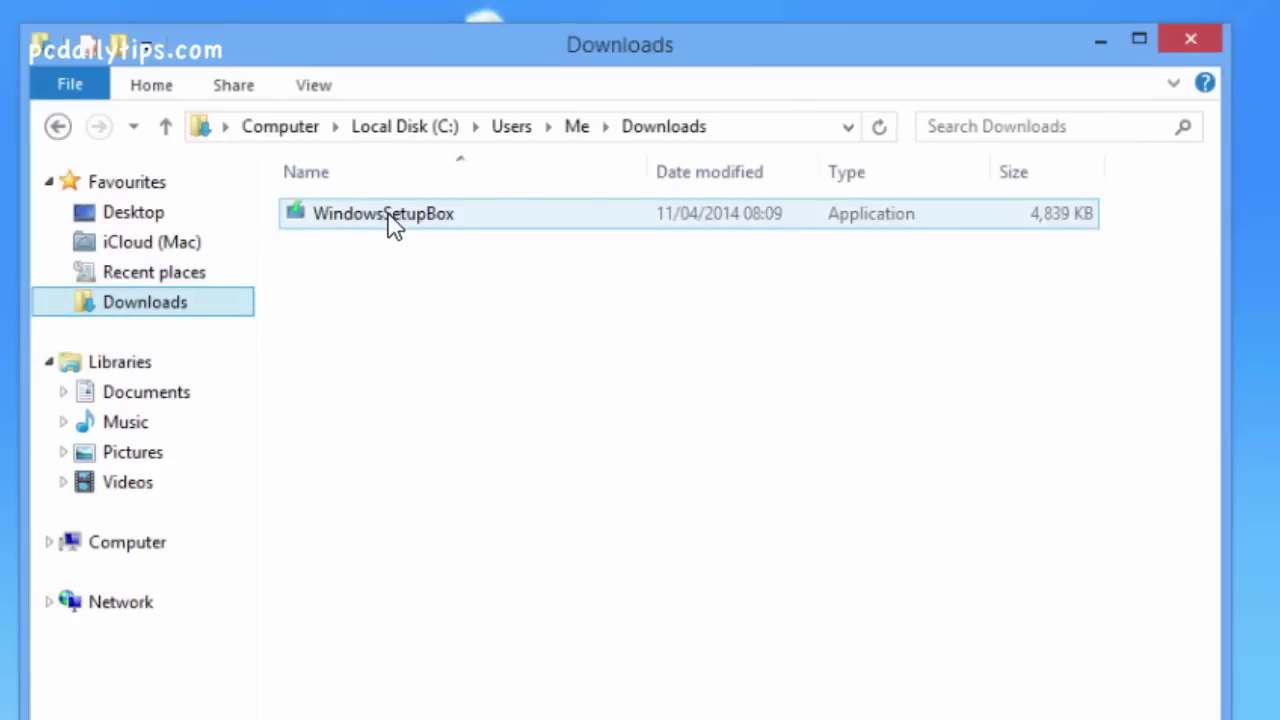
pyautogui.doubleClick(393, 225)
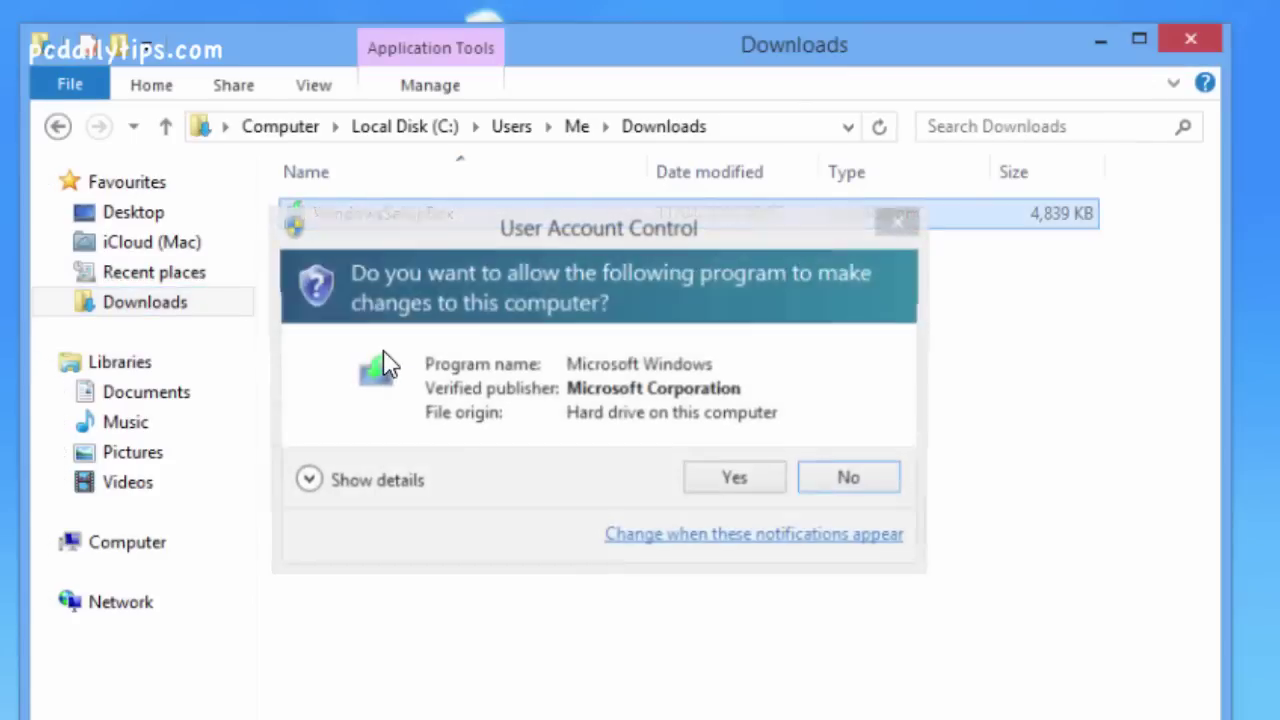
pyautogui.click(731, 477)
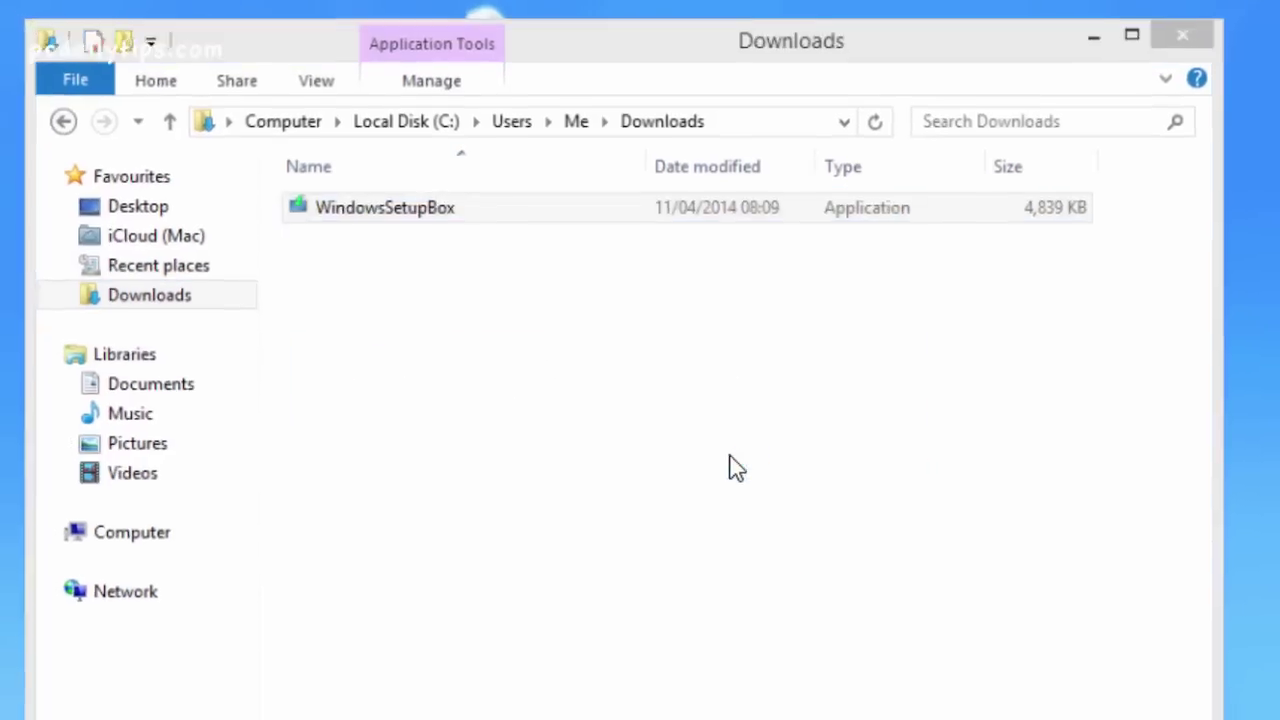
# - Submit the pasted product key, close Setup after its connection failure, and minimise Downloads
pyautogui.hotkey('ctrl', 'v')
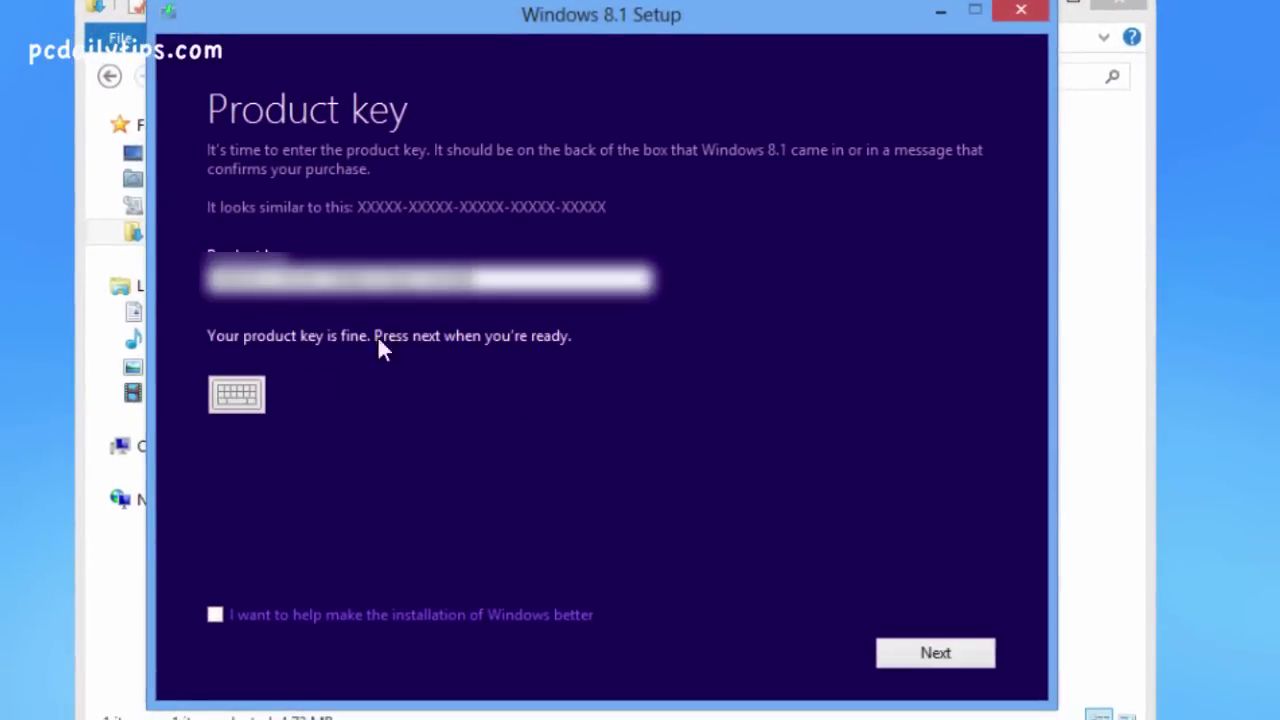
pyautogui.click(939, 651)
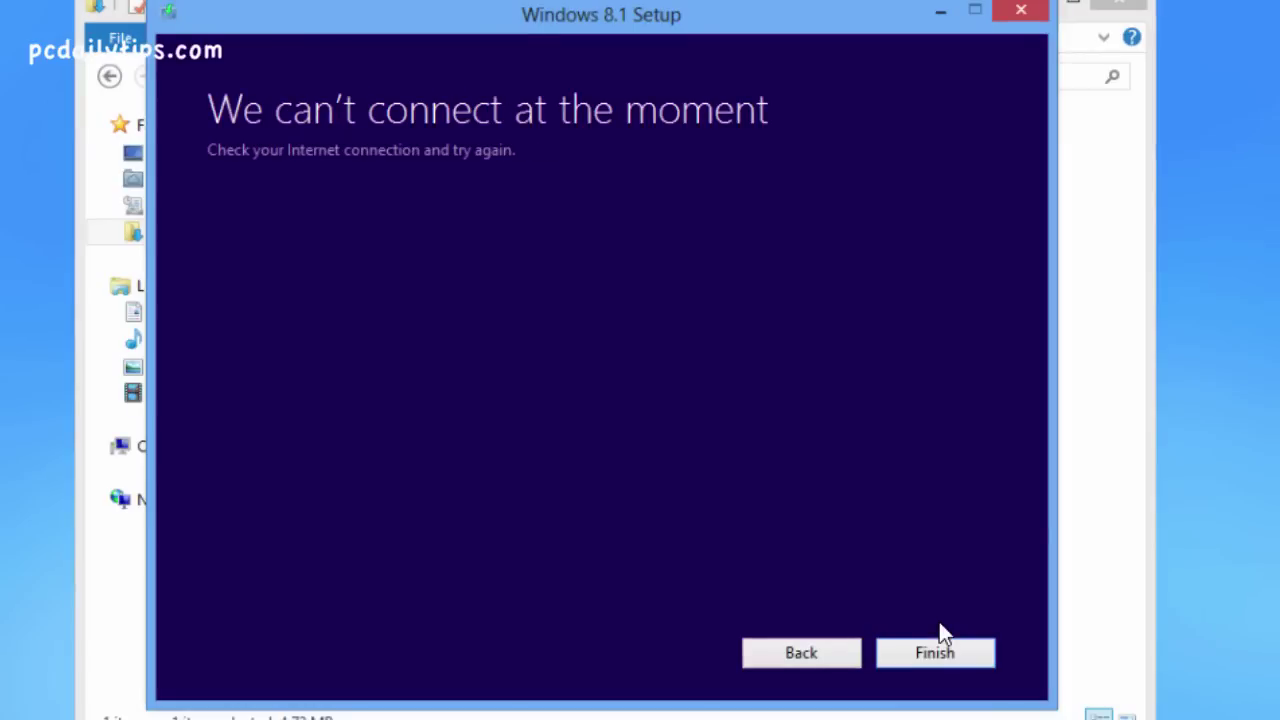
pyautogui.click(942, 640)
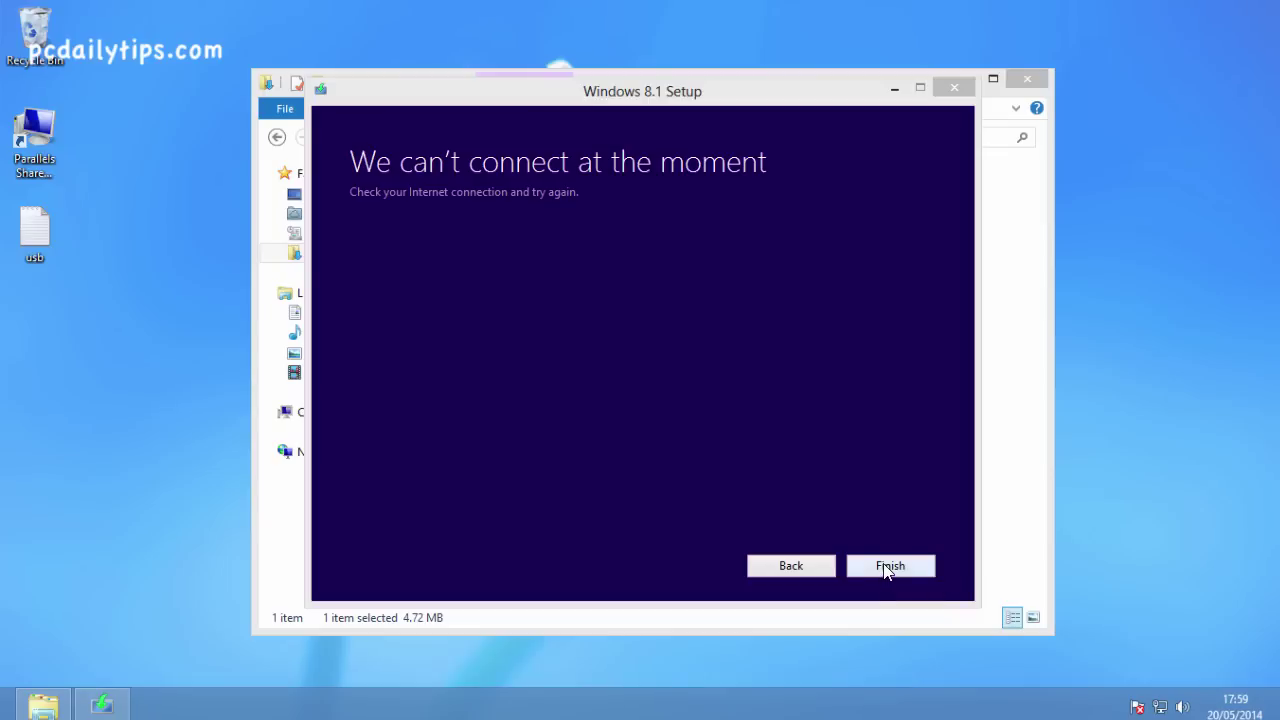
pyautogui.click(886, 567)
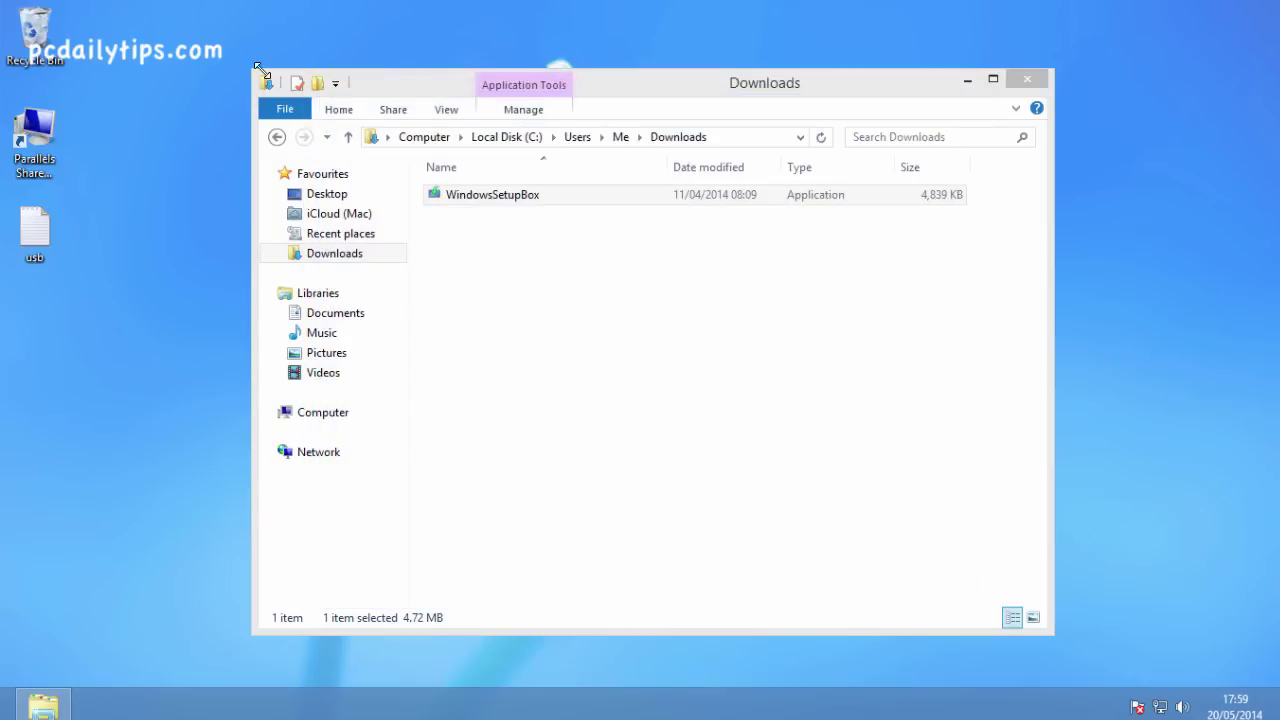
pyautogui.click(964, 80)
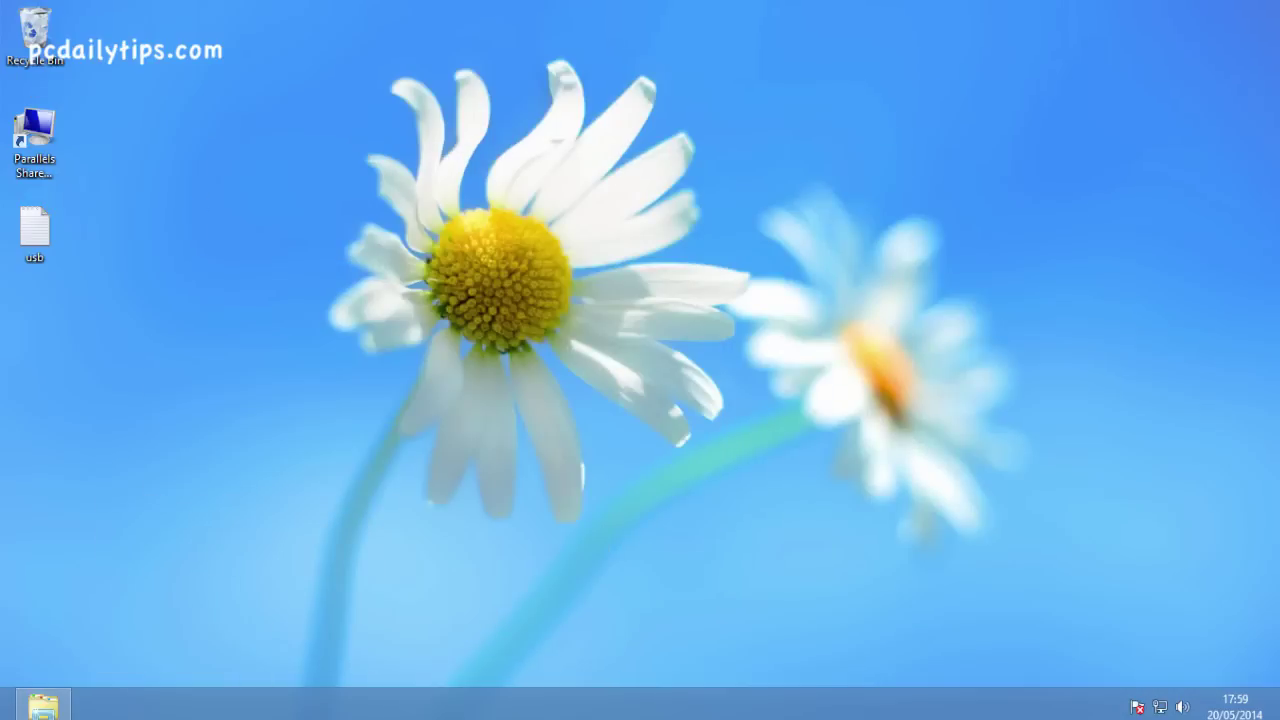
pyautogui.moveTo(3, 3)
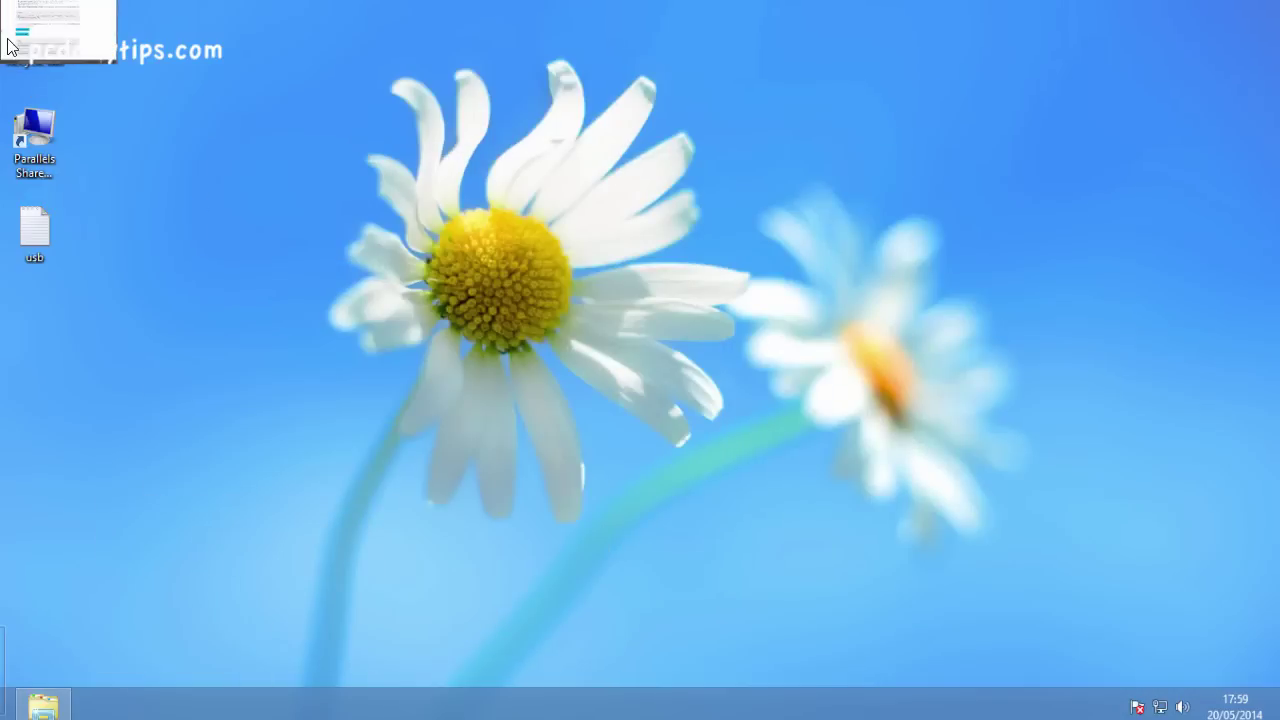
pyautogui.click(9, 46)
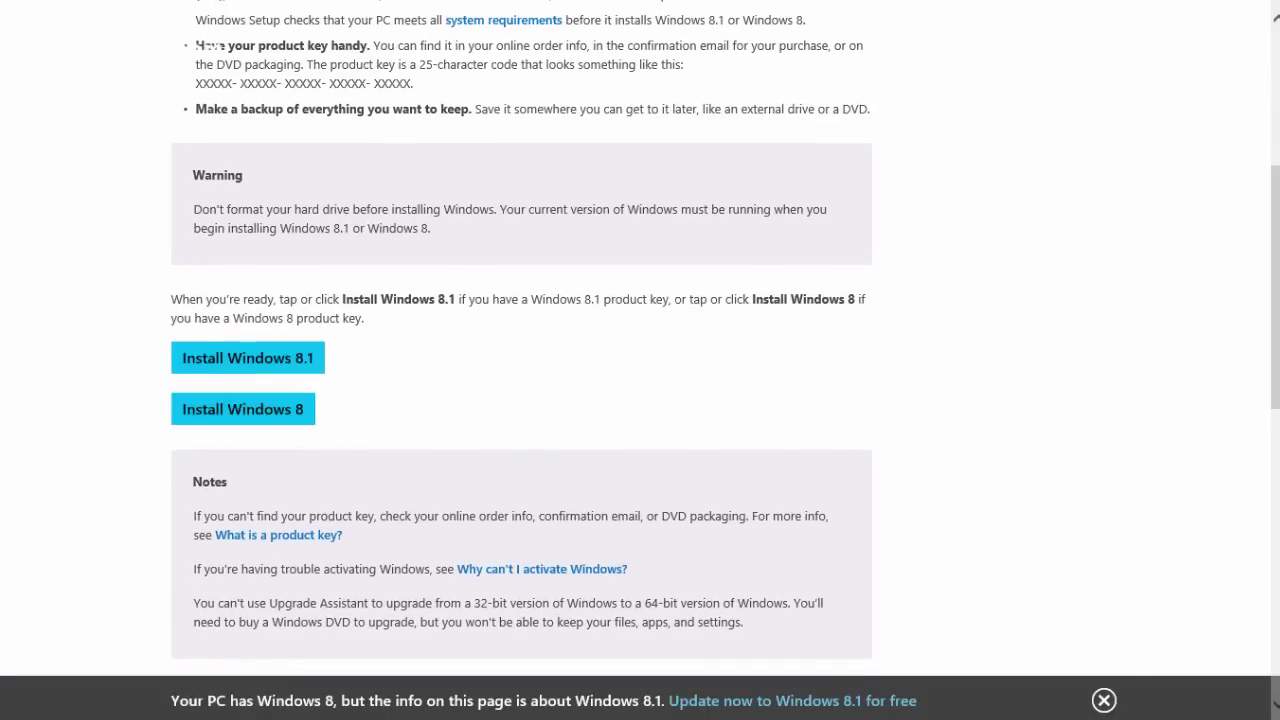
pyautogui.click(10, 10)
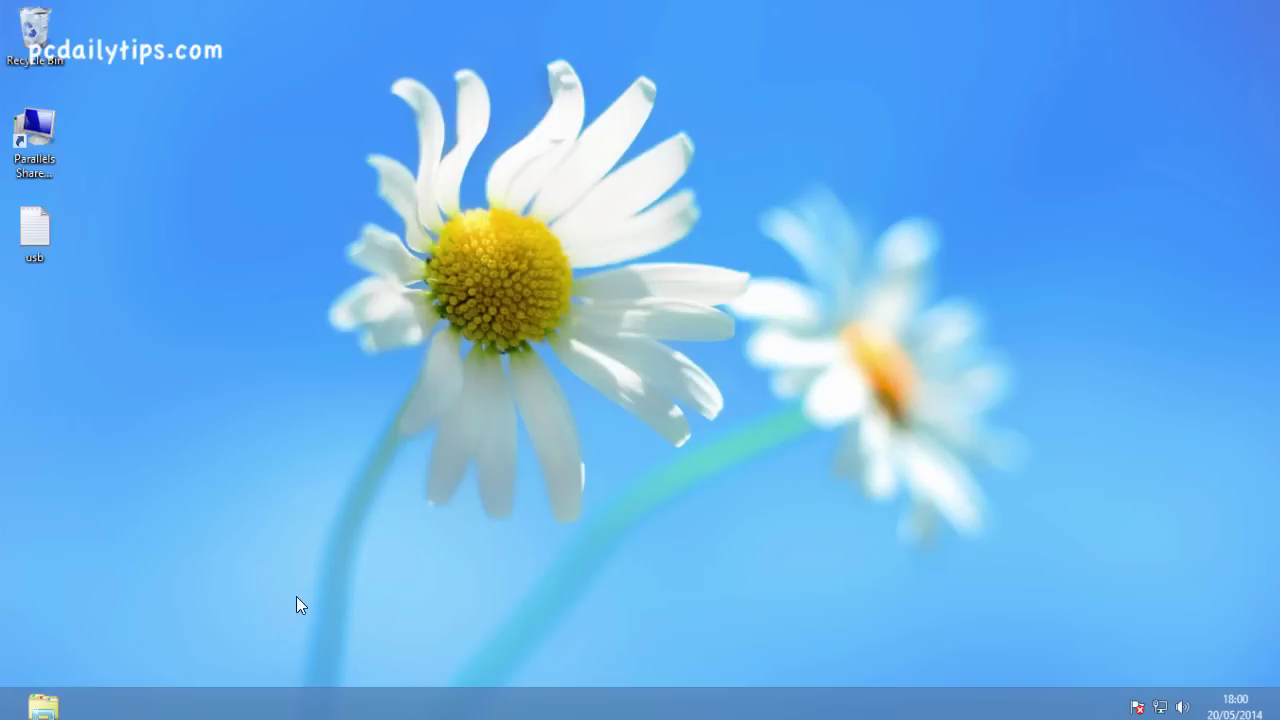
pyautogui.click(43, 705)
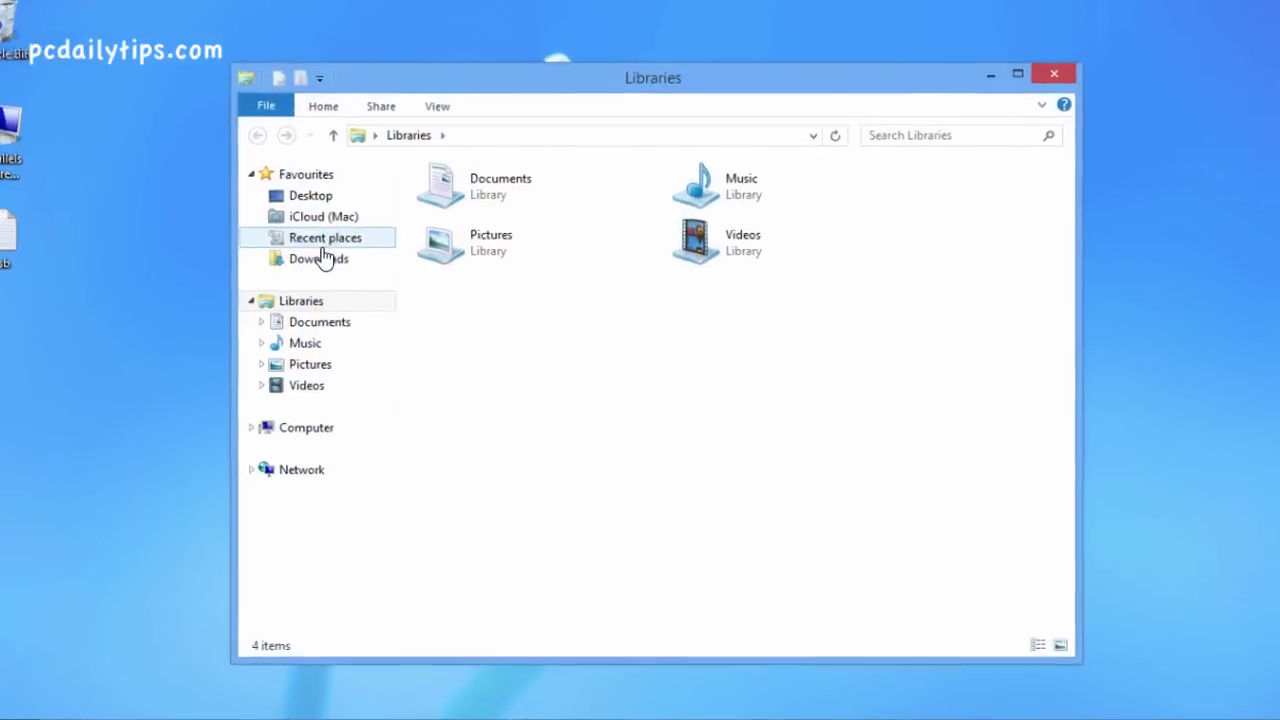
# - Launch Windows8-Setup from the Downloads folder and grant it administrator permission
pyautogui.click(332, 253)
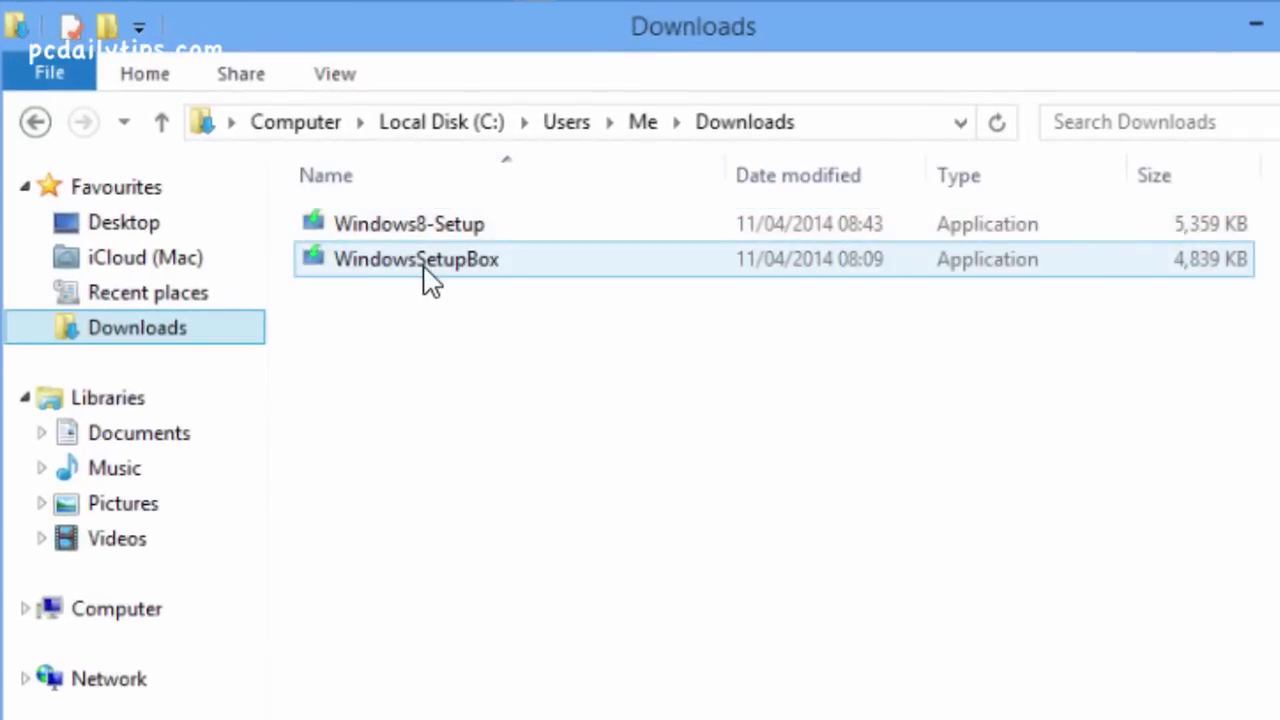
pyautogui.click(437, 268)
pyautogui.moveTo(437, 268)
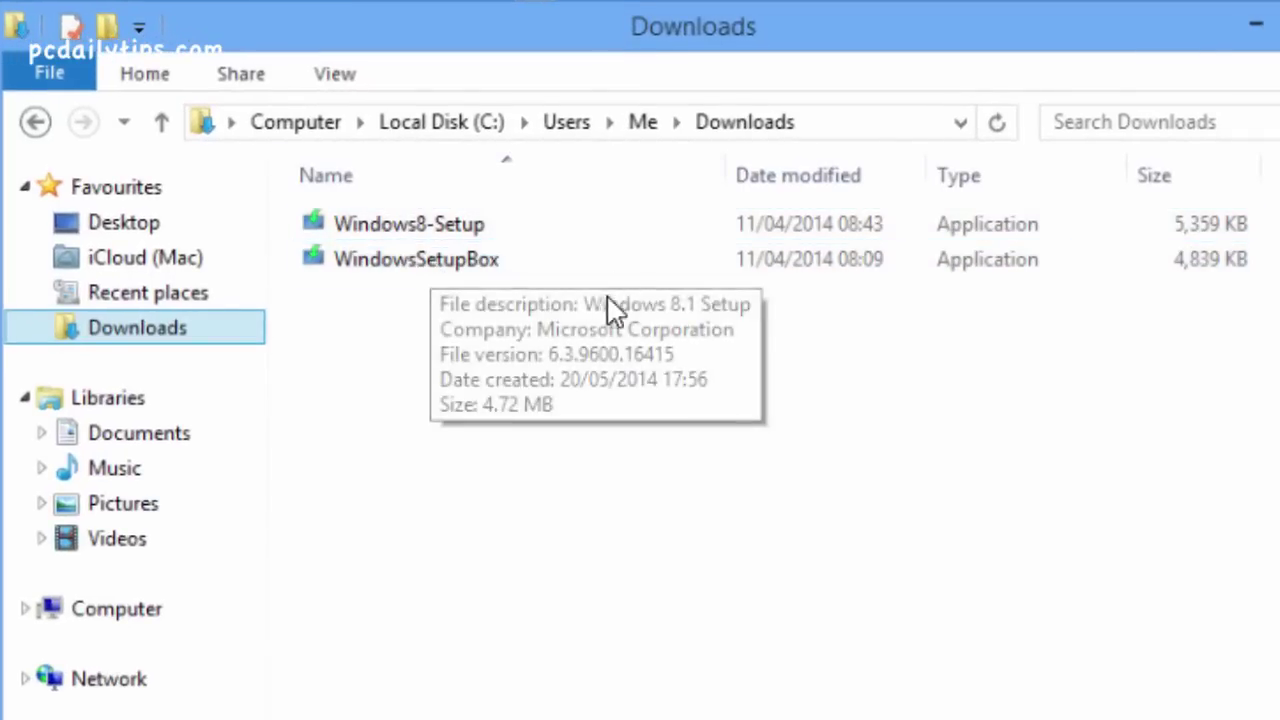
pyautogui.doubleClick(475, 226)
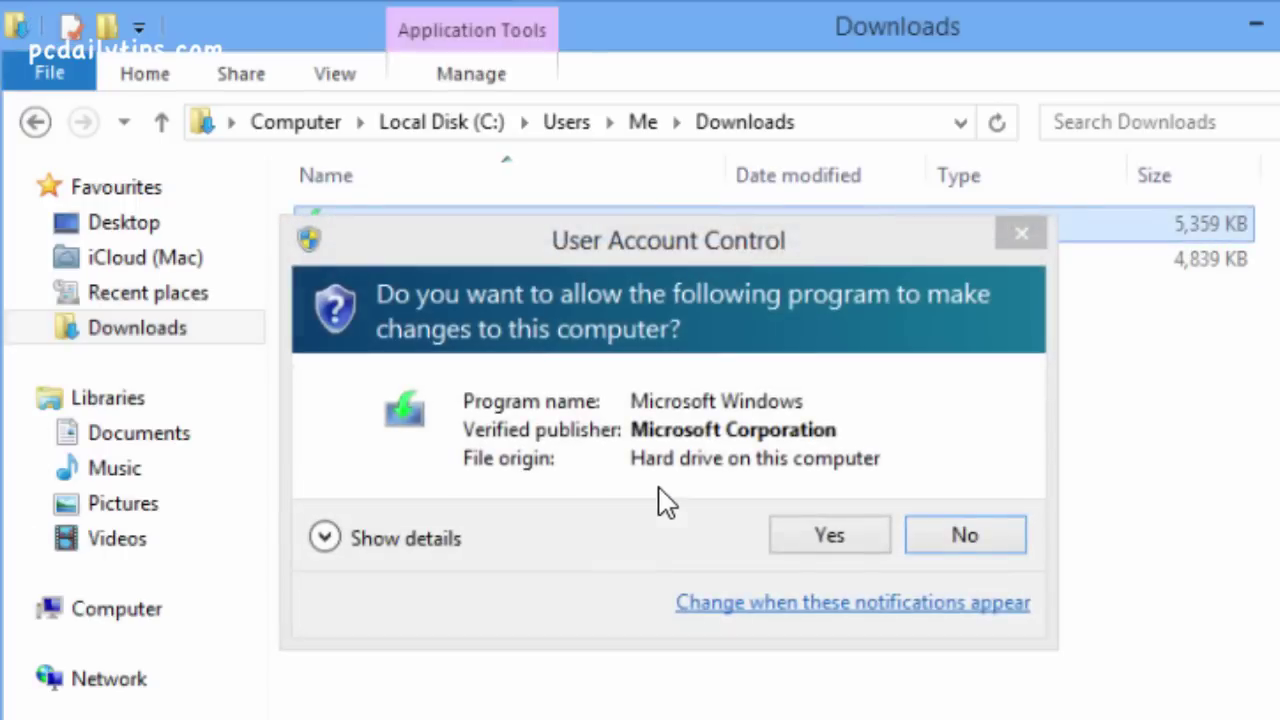
pyautogui.click(816, 535)
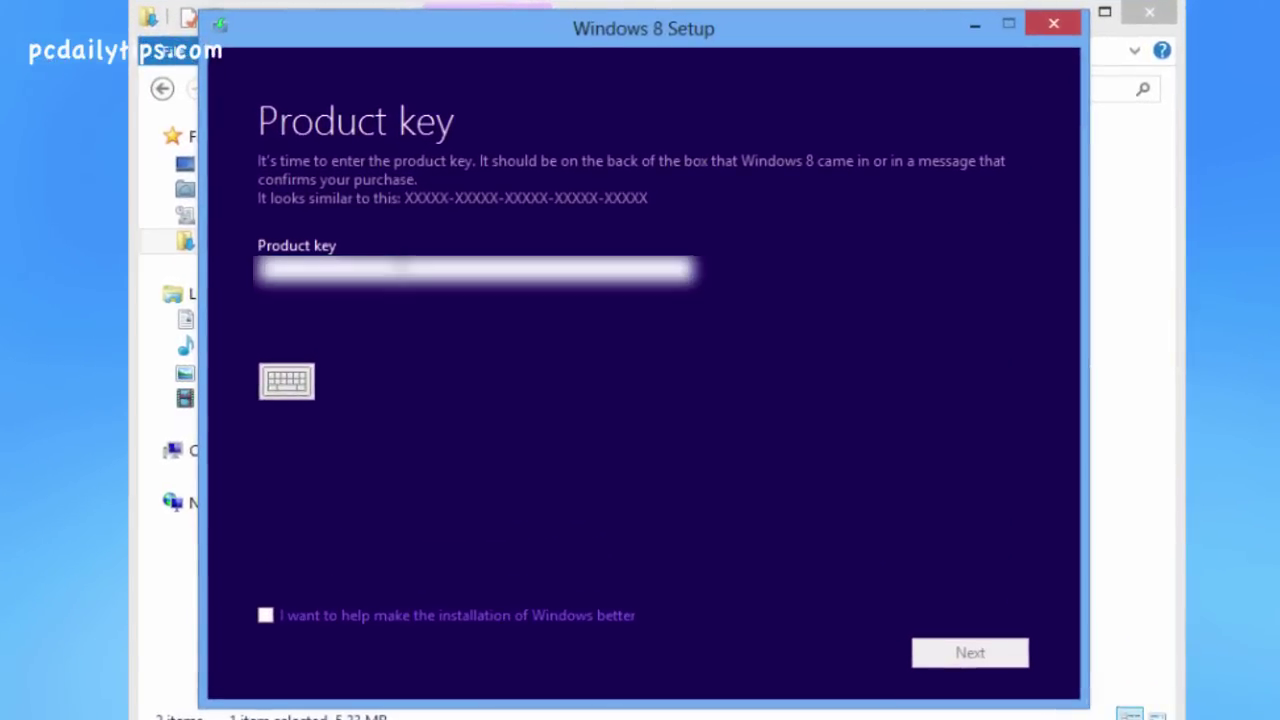
# - Enter the product key and start downloading Windows 8 Pro
pyautogui.write('e')
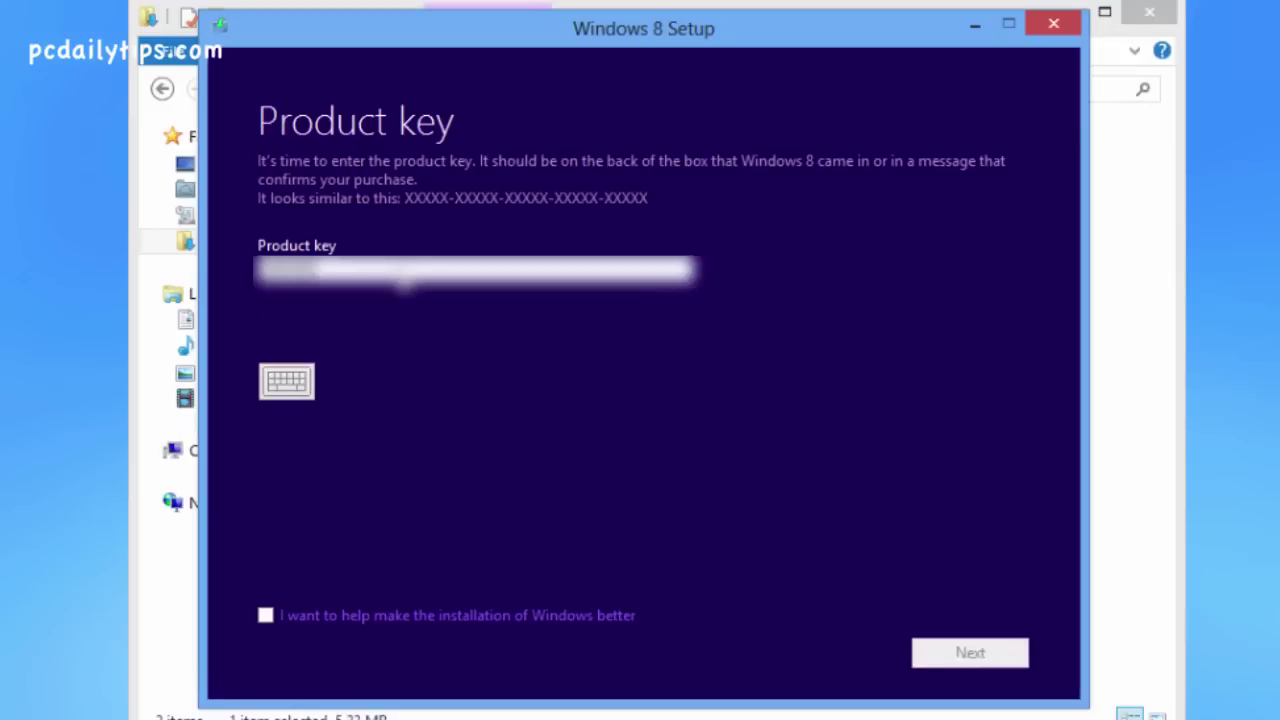
pyautogui.write('z')
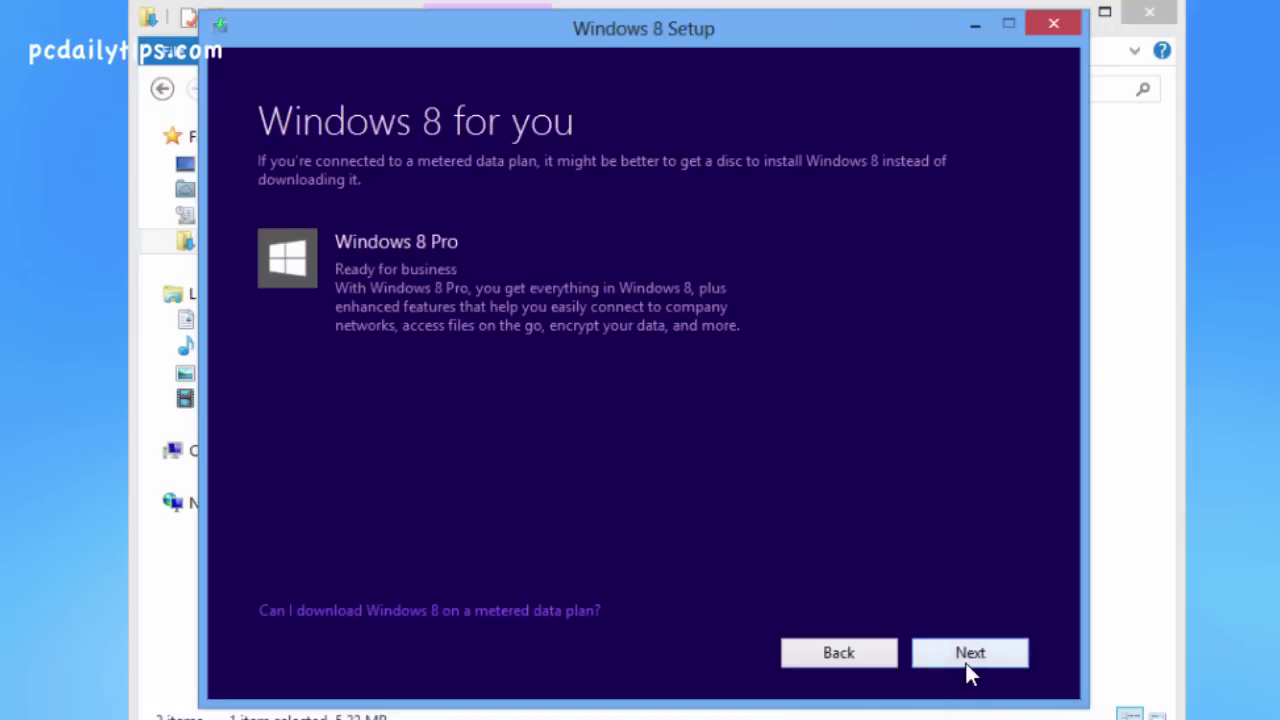
pyautogui.click(965, 656)
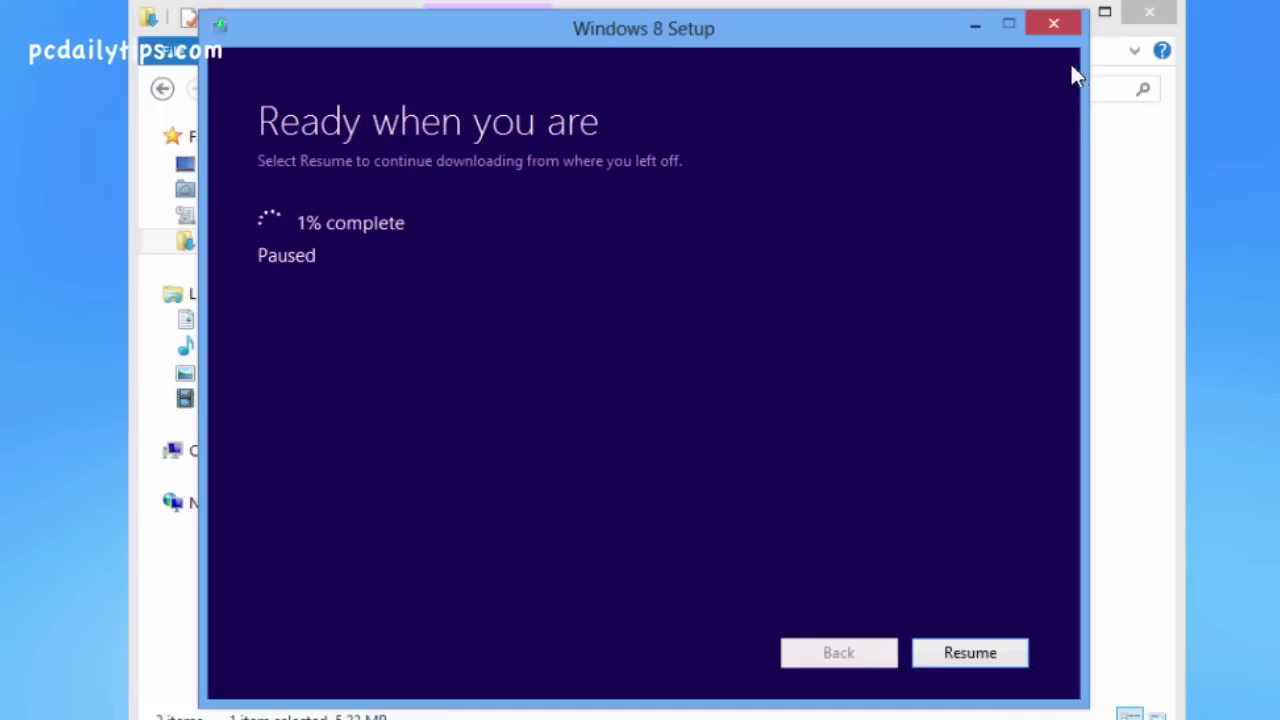
# - Quit the paused Windows 8 setup, relaunch WindowsSetupBox as administrator, and close its failed download
pyautogui.click(1050, 22)
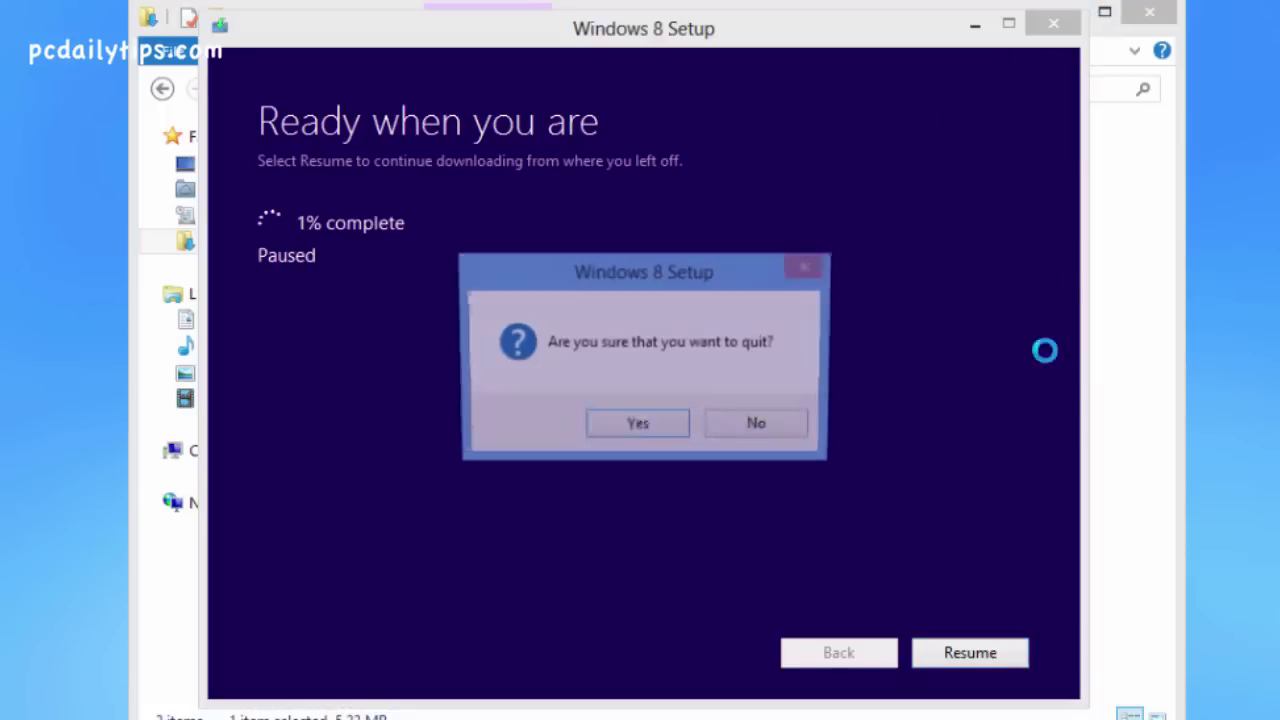
pyautogui.click(637, 426)
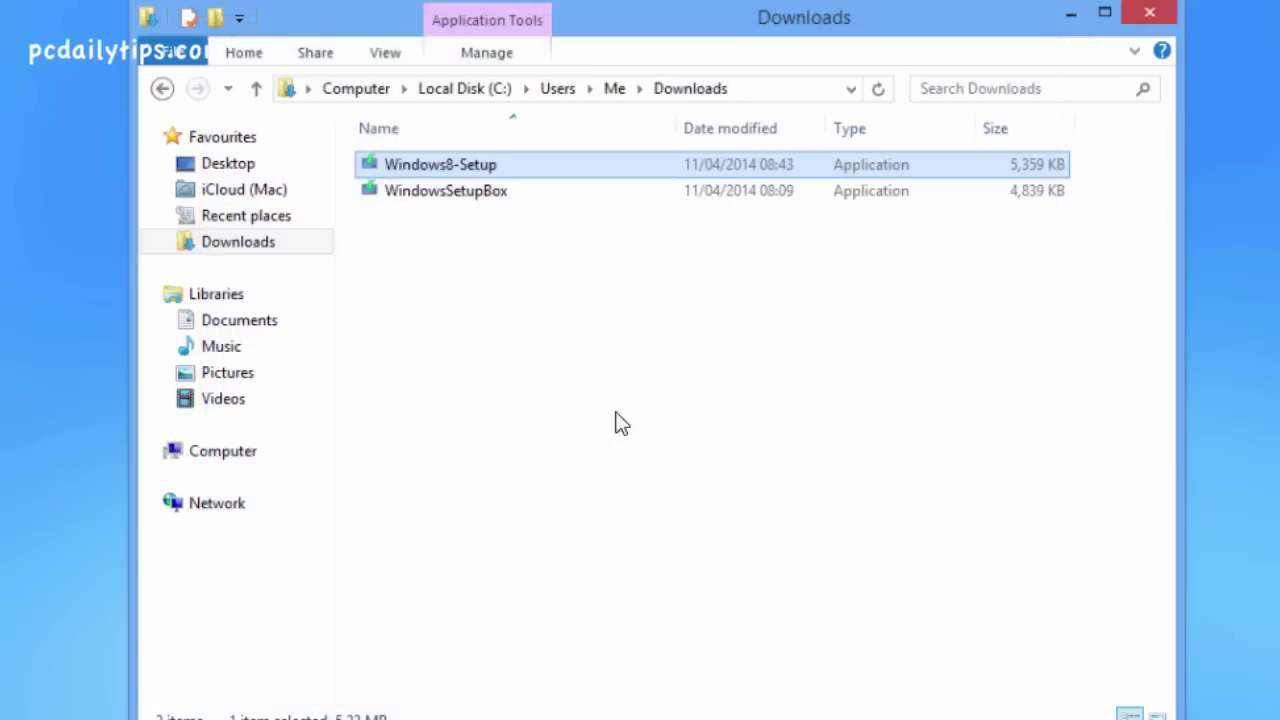
pyautogui.click(470, 198)
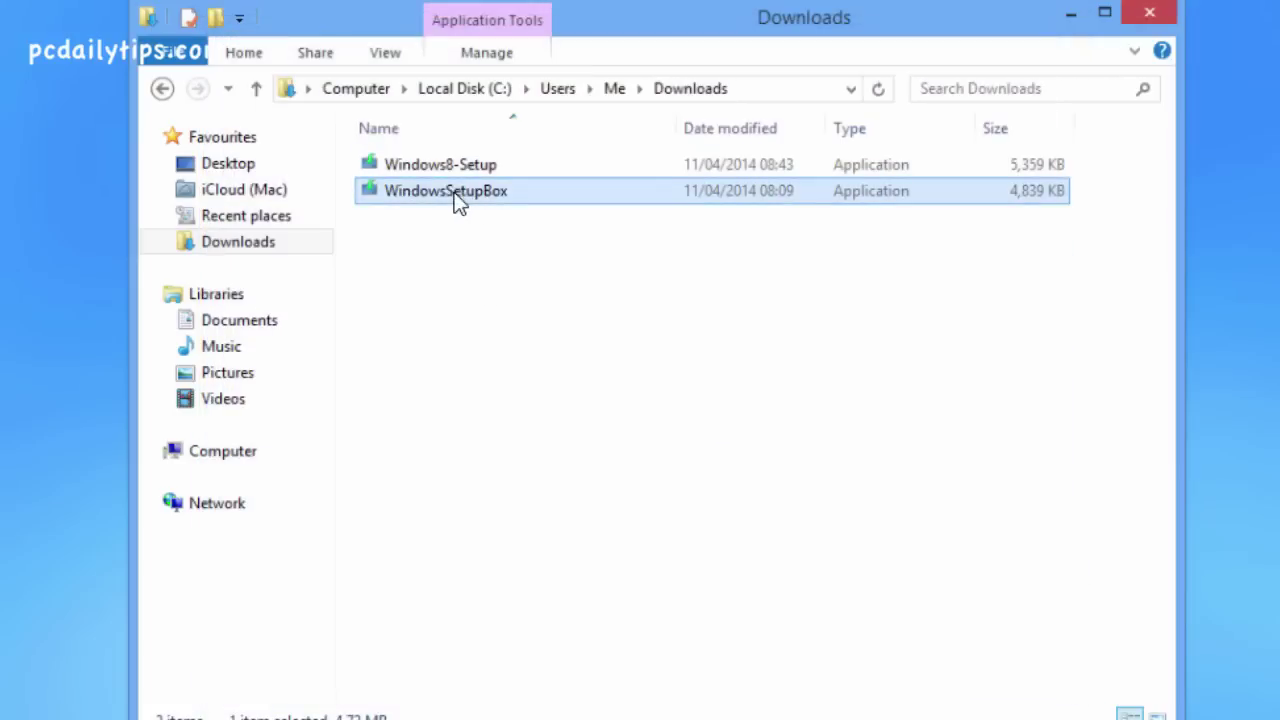
pyautogui.doubleClick(457, 200)
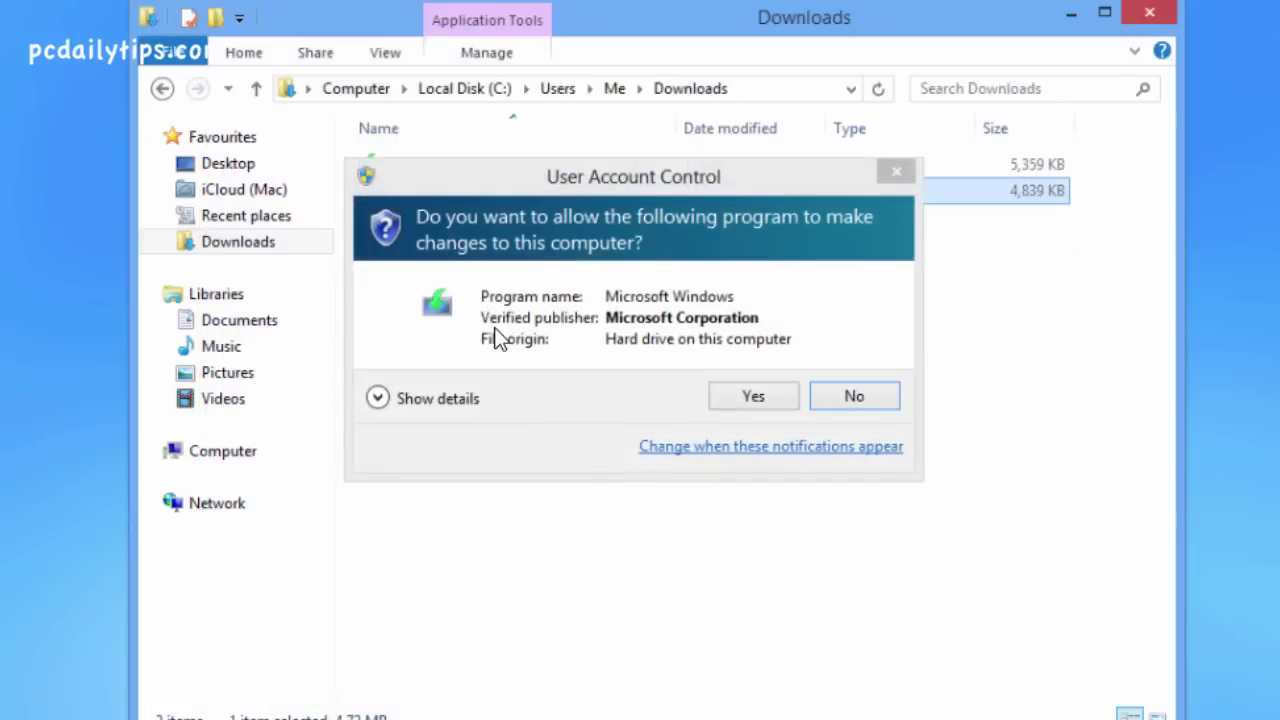
pyautogui.click(755, 394)
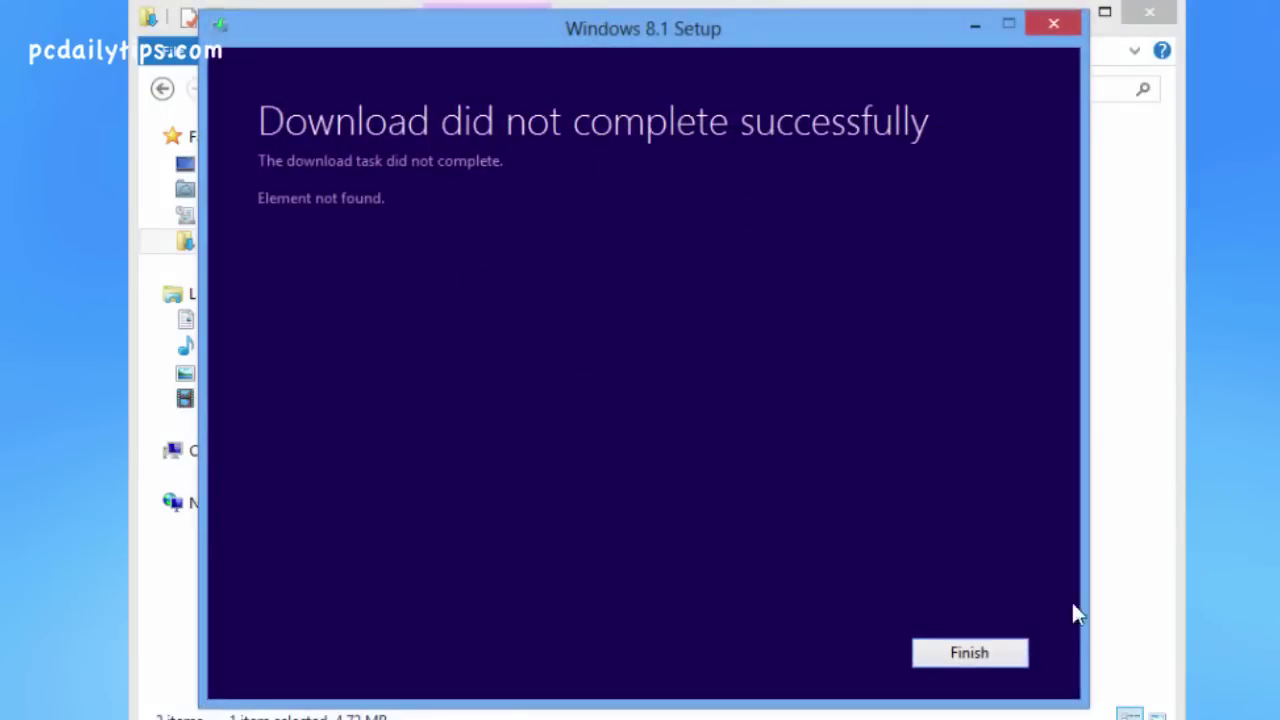
pyautogui.click(992, 656)
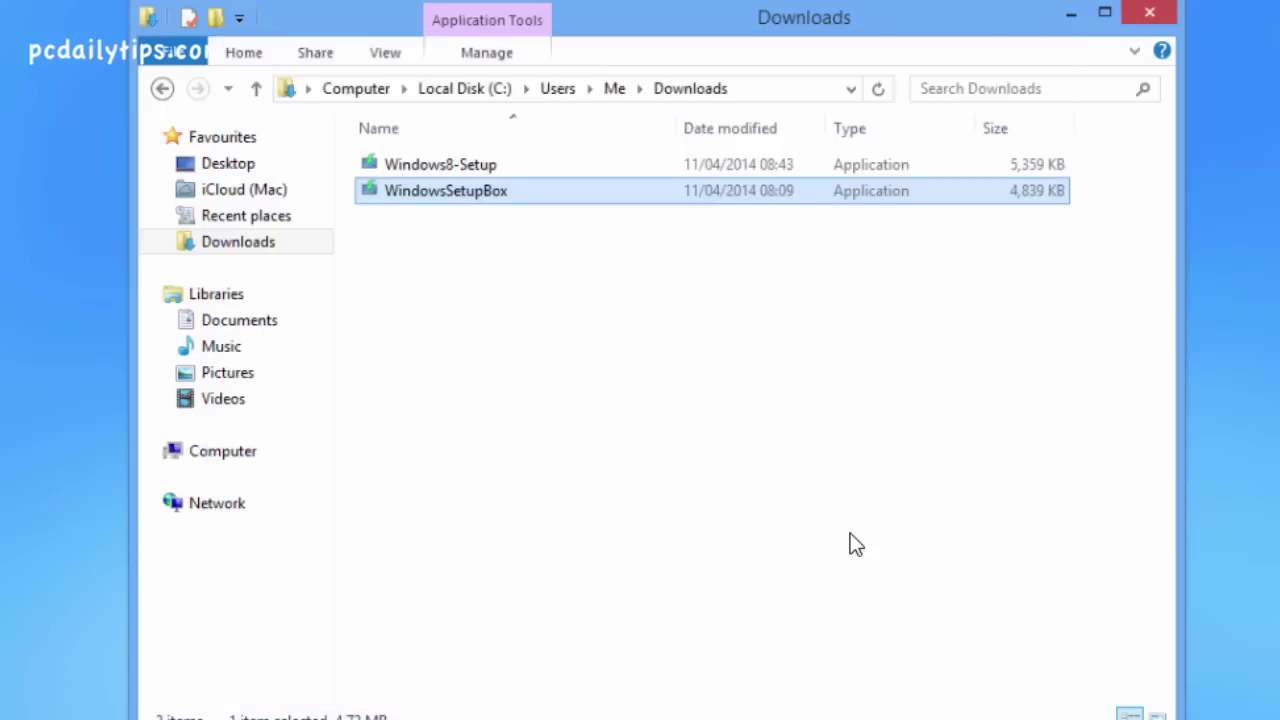
# - Relaunch WindowsSetupBox from Downloads with administrator permission
pyautogui.doubleClick(481, 191)
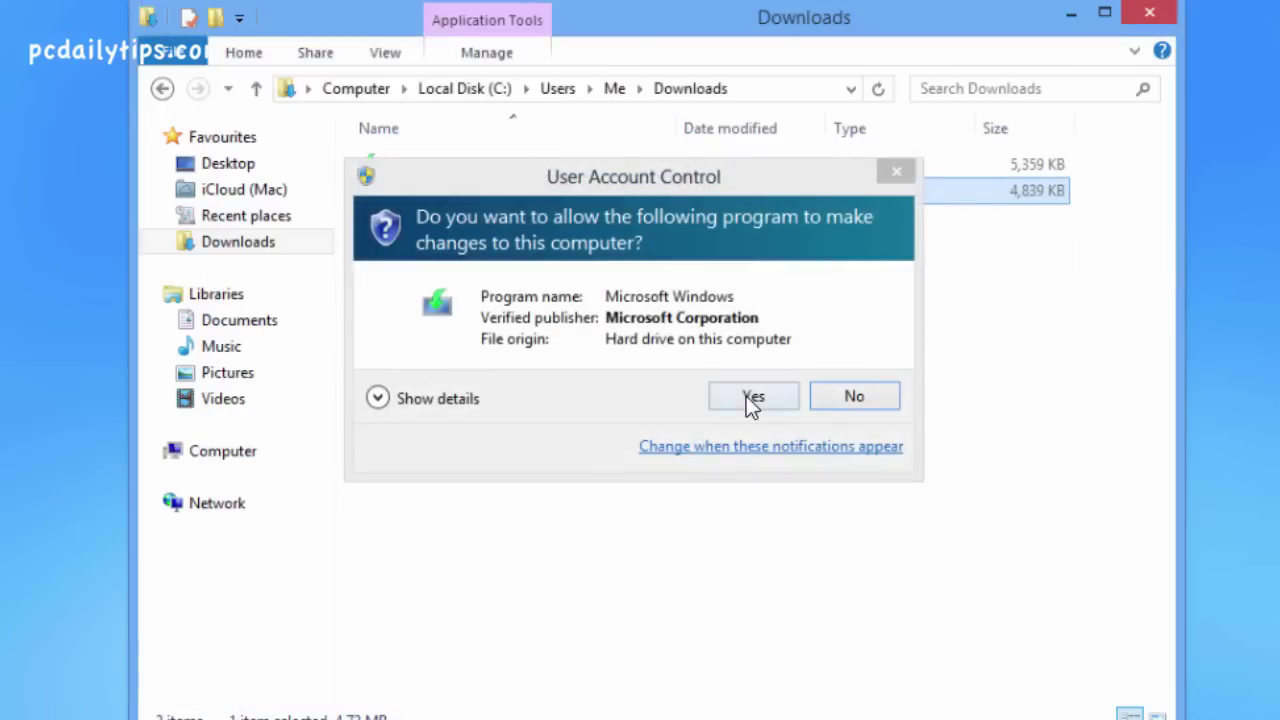
pyautogui.click(753, 398)
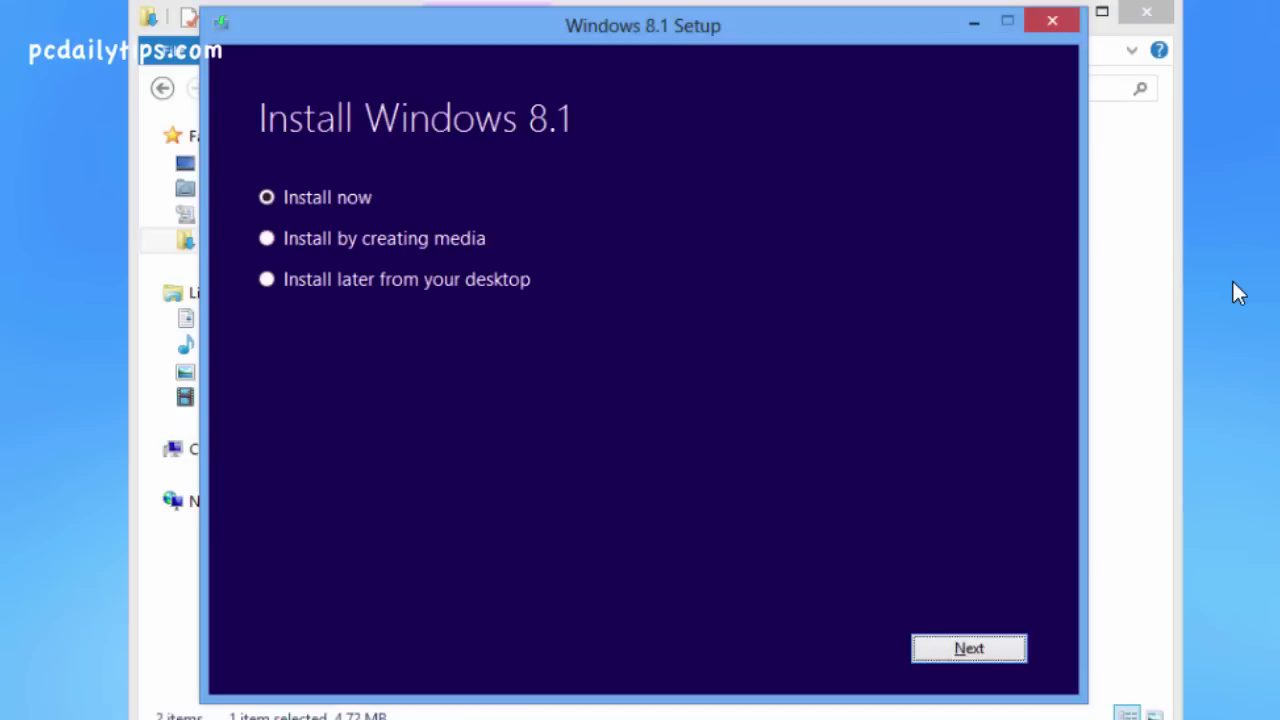
# - Choose Install now and continue past the validated product key
pyautogui.press('Tab')
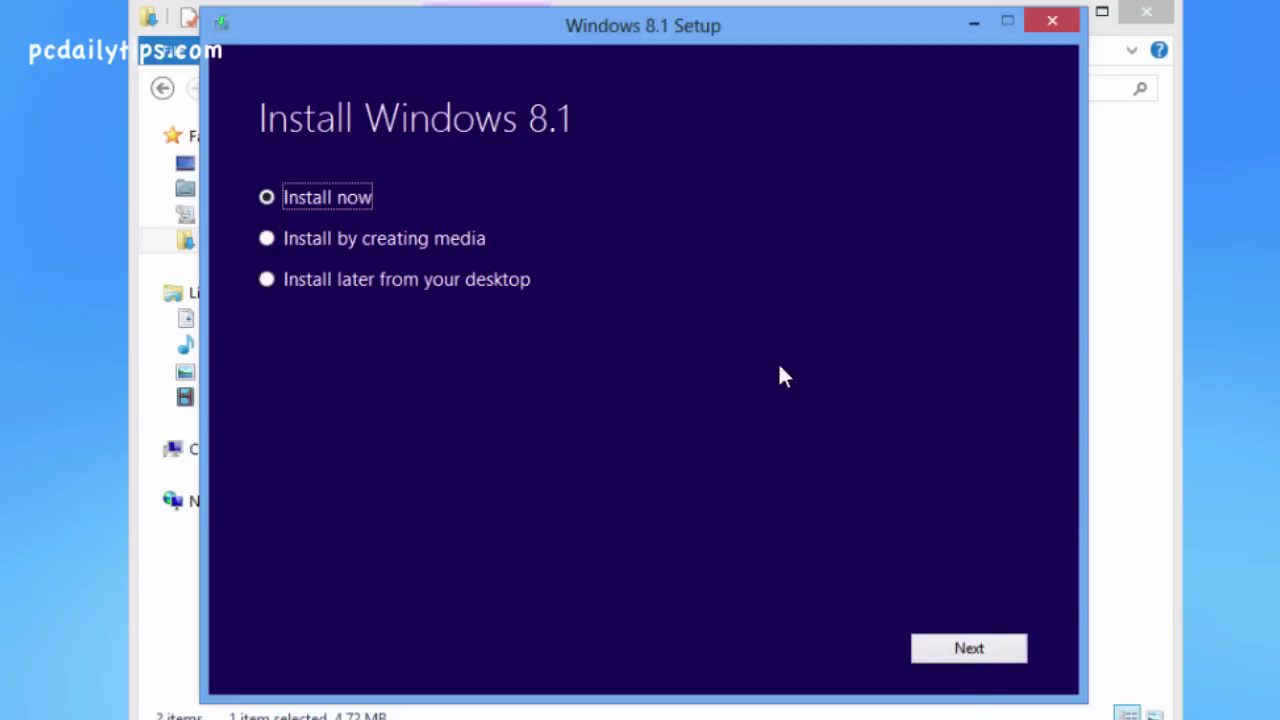
pyautogui.click(955, 647)
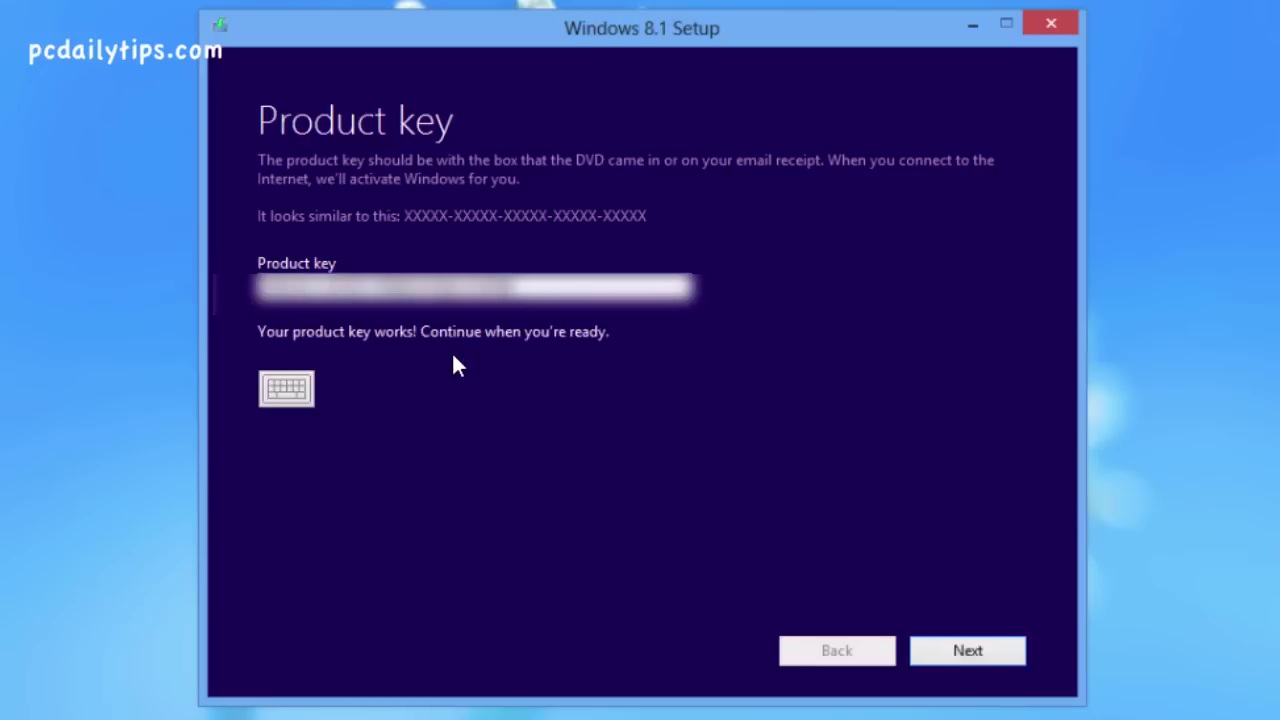
pyautogui.click(940, 647)
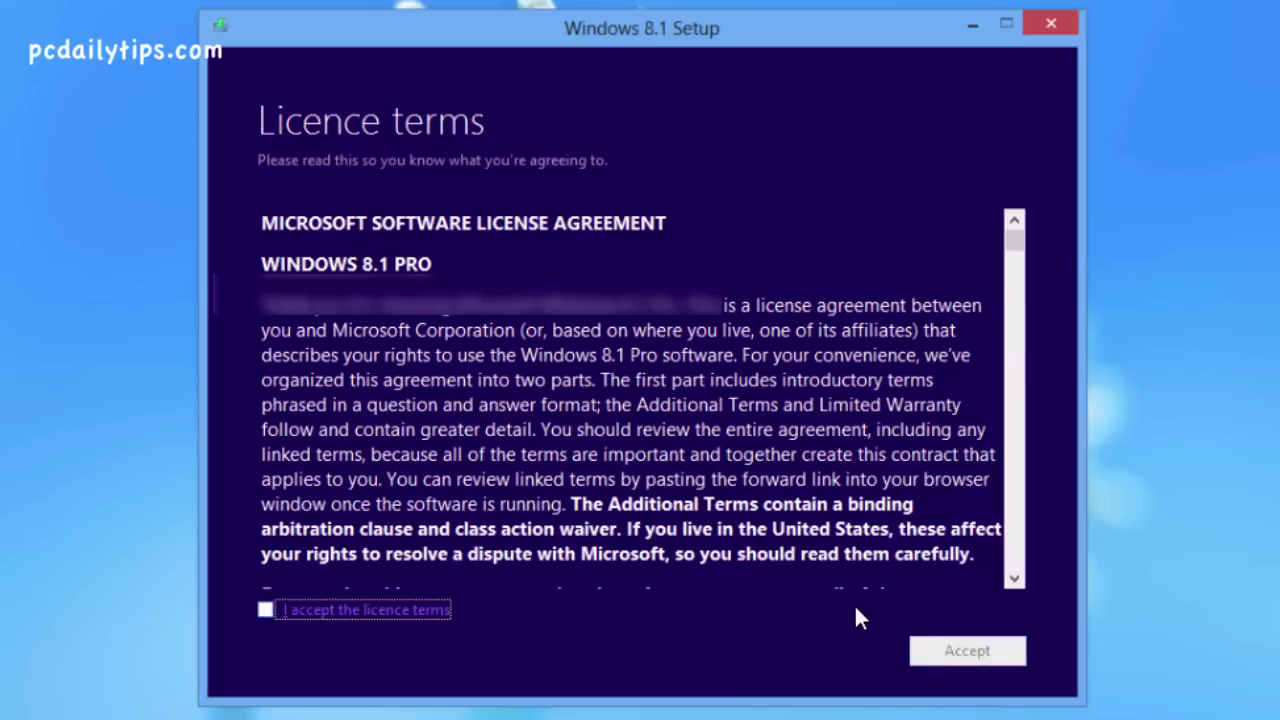
# - Accept the Windows 8.1 Pro licence terms and choose to keep nothing
pyautogui.scroll(-10, 986, 354)
pyautogui.moveTo(1014, 337); pyautogui.dragTo(1016, 435)
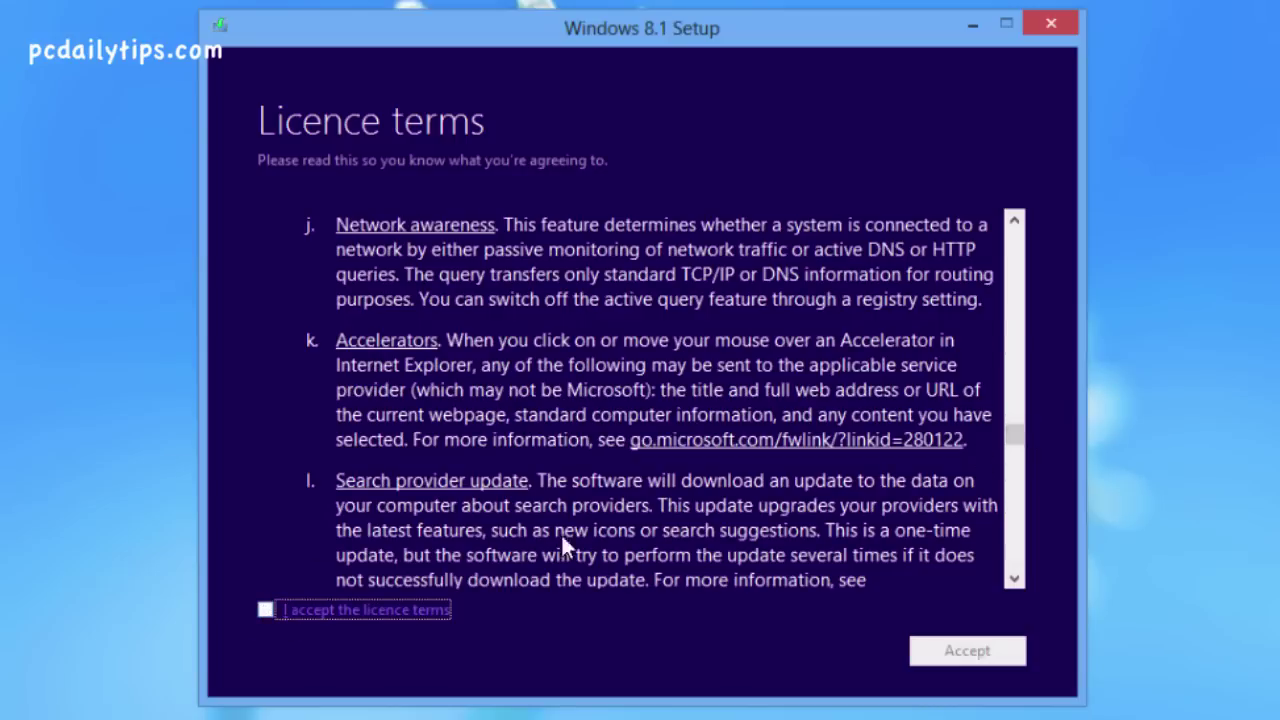
pyautogui.click(266, 611)
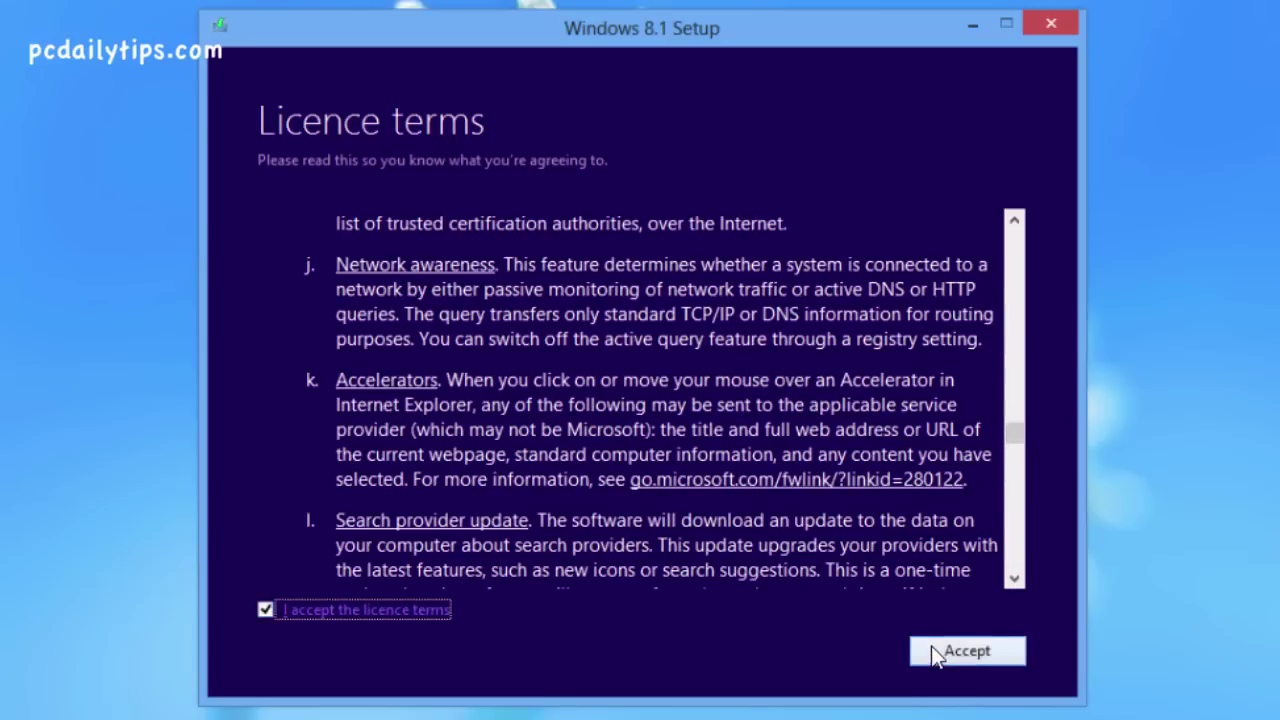
pyautogui.click(960, 651)
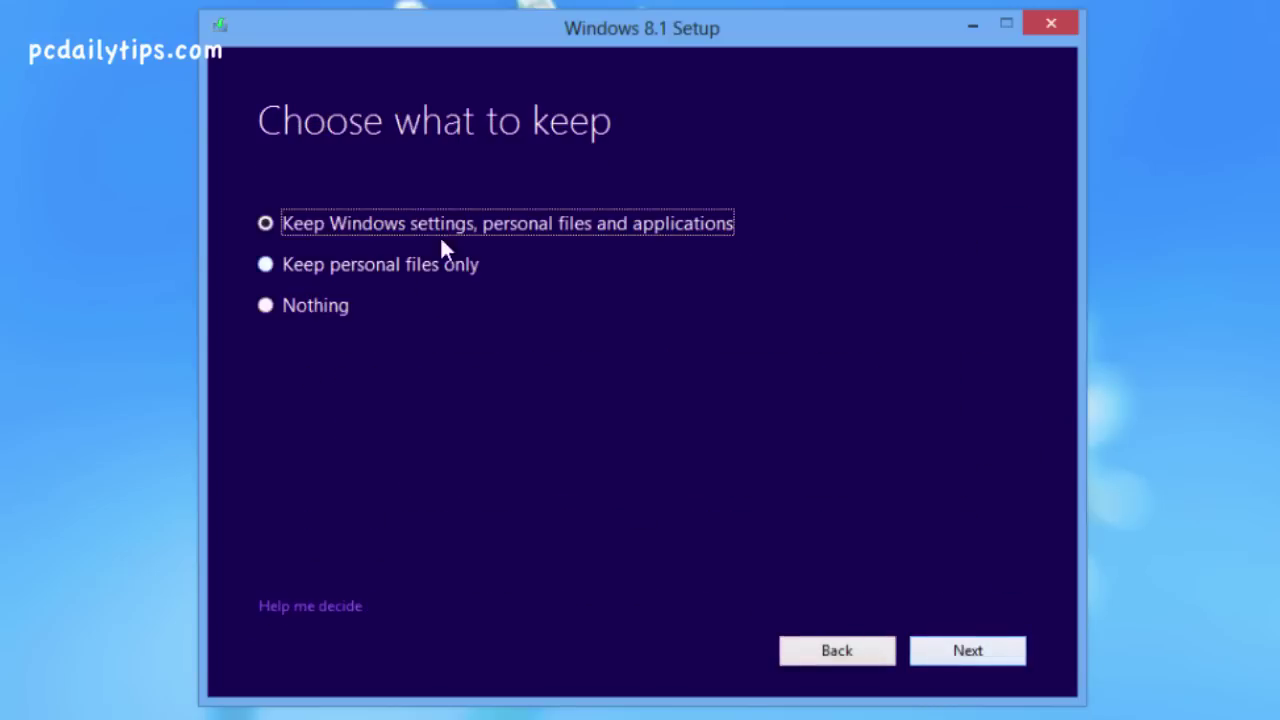
pyautogui.click(264, 308)
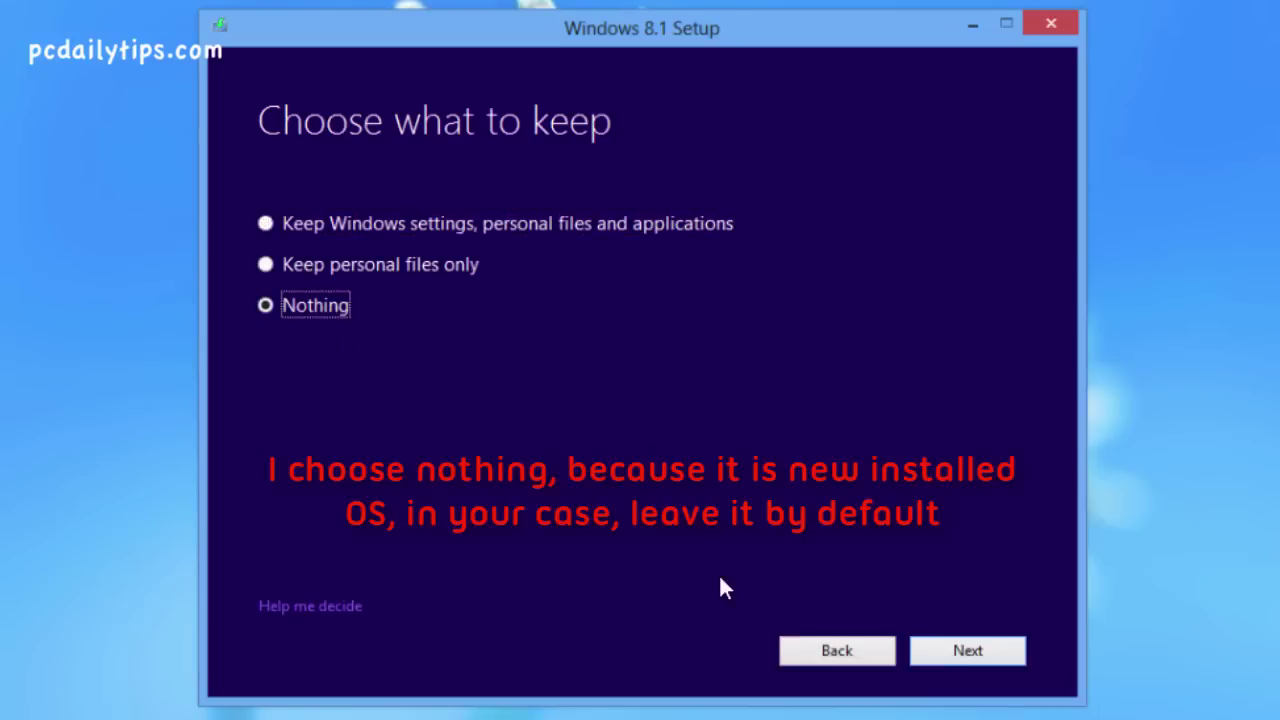
pyautogui.click(1006, 660)
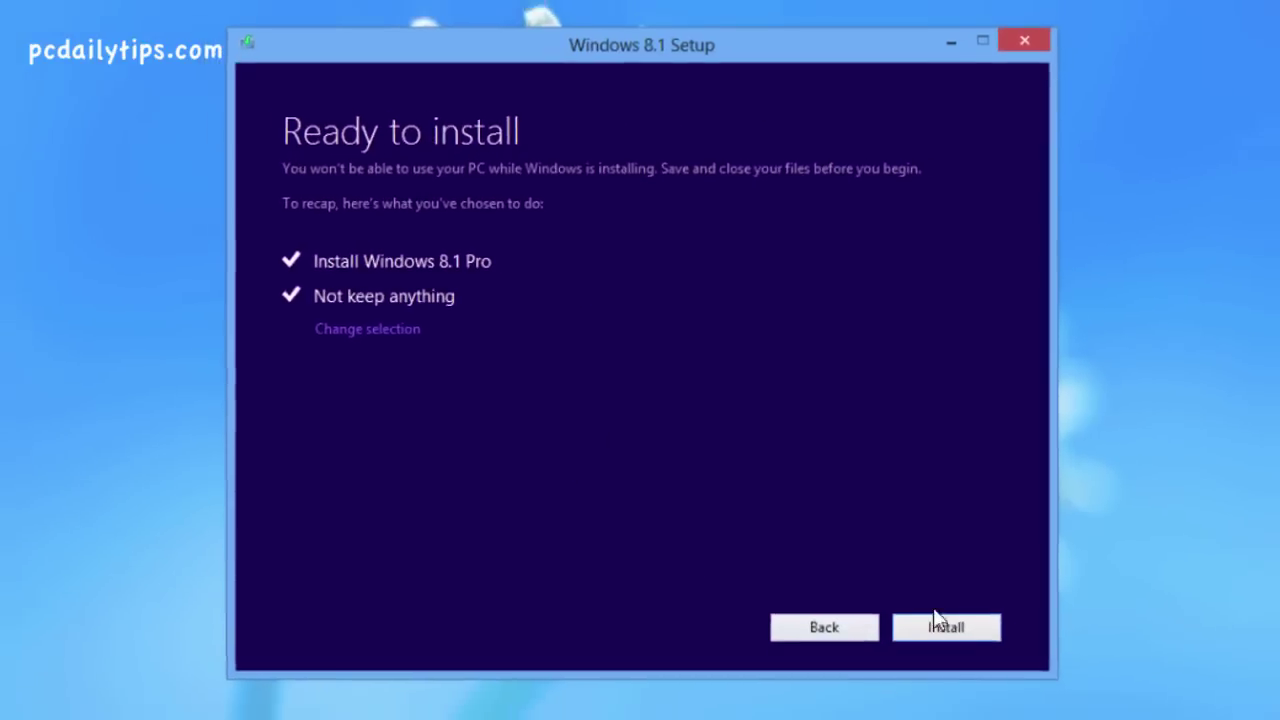
# - Start installing Windows 8.1 Pro from the Ready to install page
pyautogui.click(950, 652)
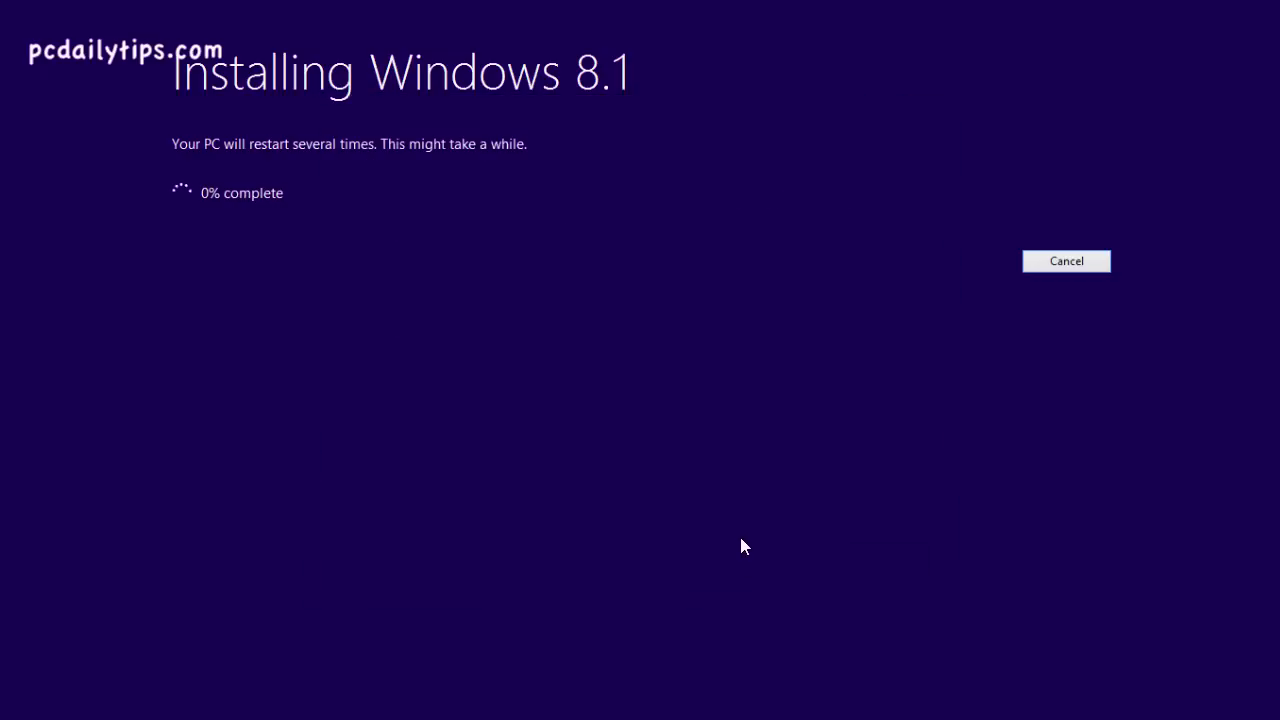